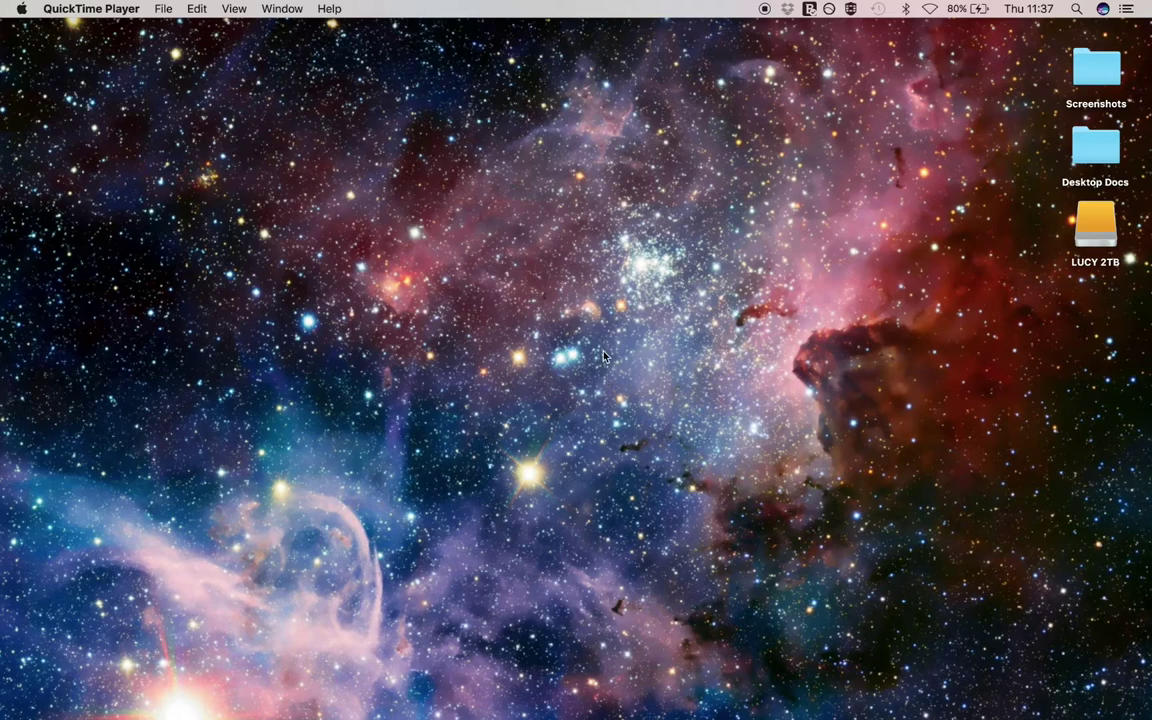
Bring the full-screen Final Cut Pro into view and show Demo Library2's library properties
{"action": "key", "text": "ctrl+Right"}
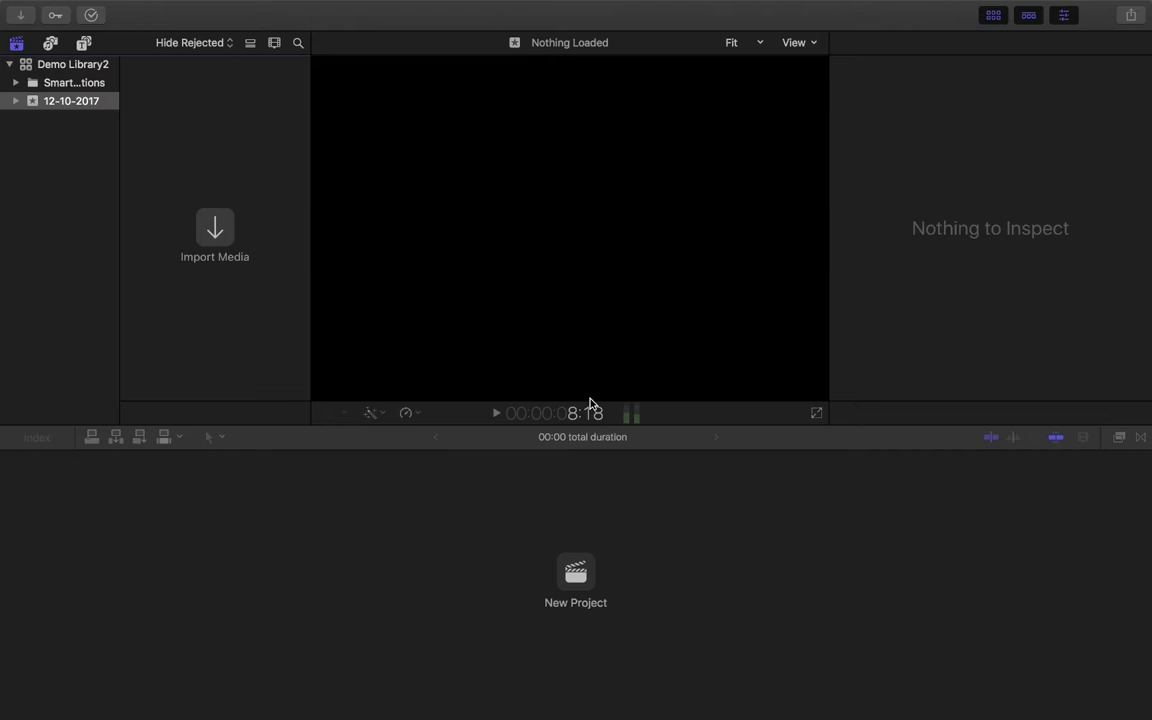
{"action": "left_click", "coordinate": [97, 66]}
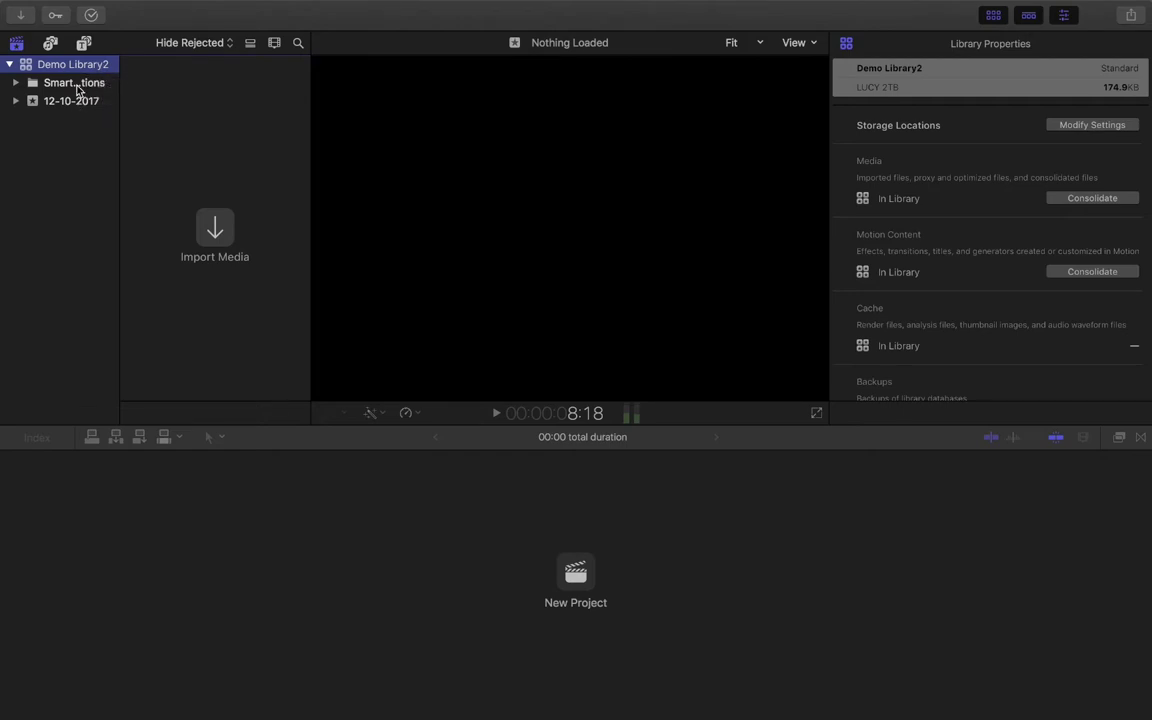
{"action": "left_click", "coordinate": [35, 105]}
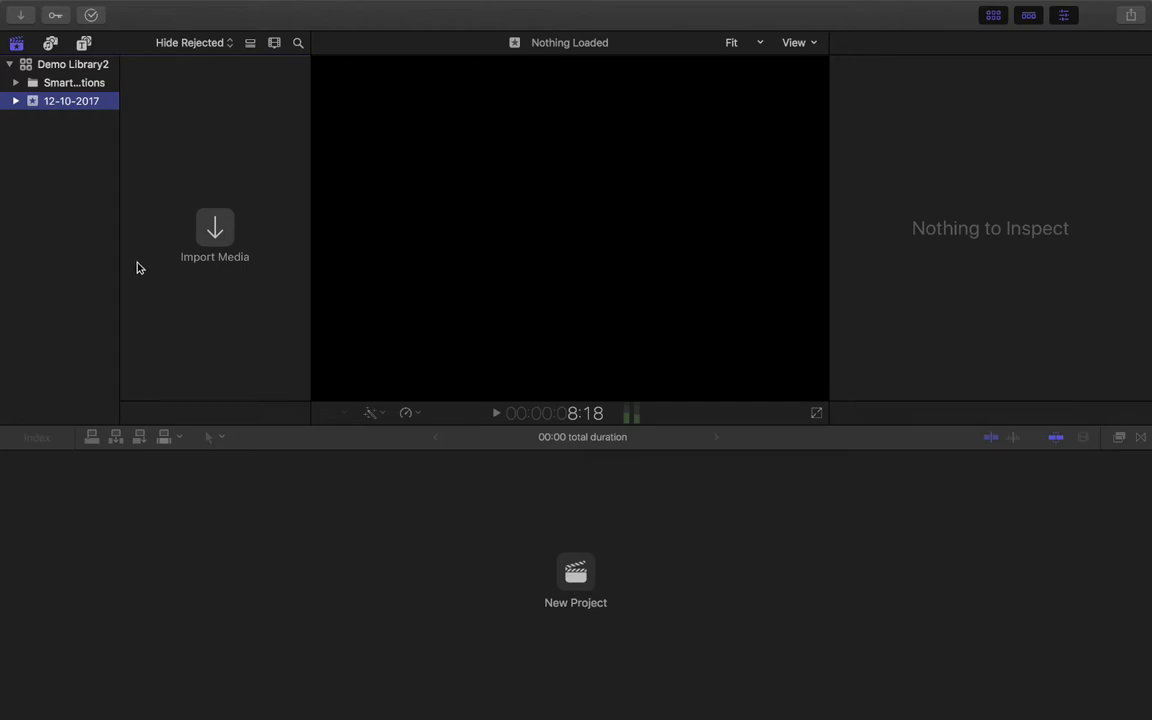
{"action": "left_click", "coordinate": [62, 65]}
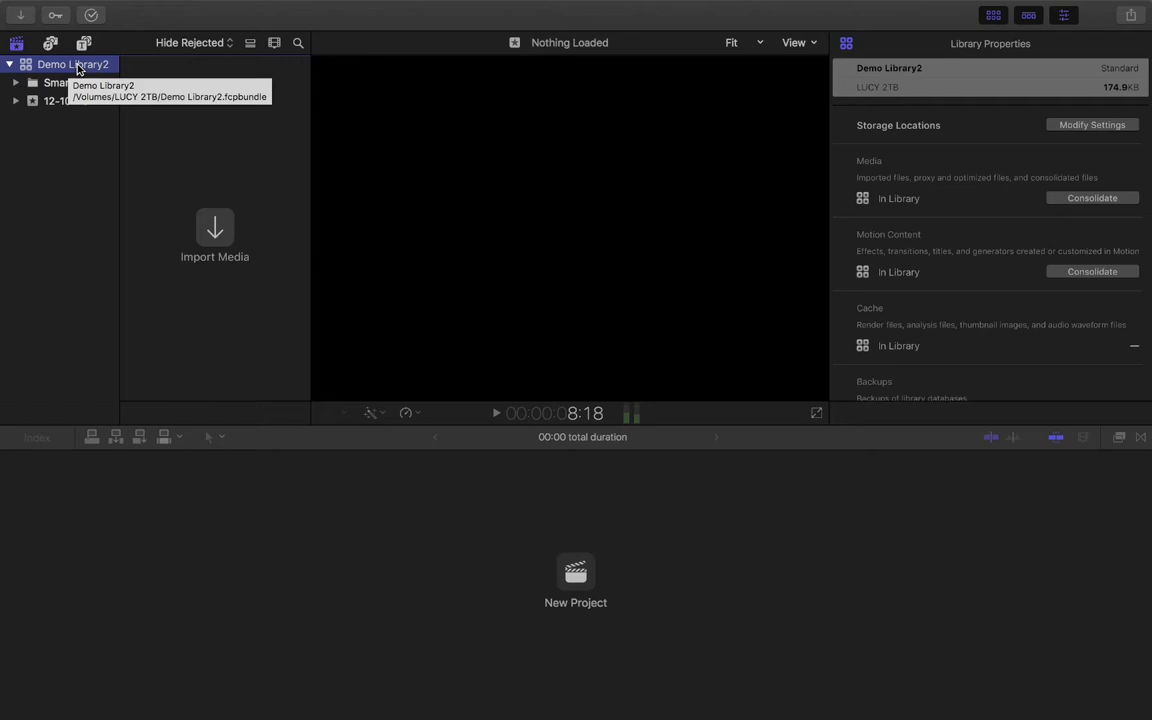
Open the File > New submenu from the menu bar
{"action": "mouse_move", "coordinate": [119, 3]}
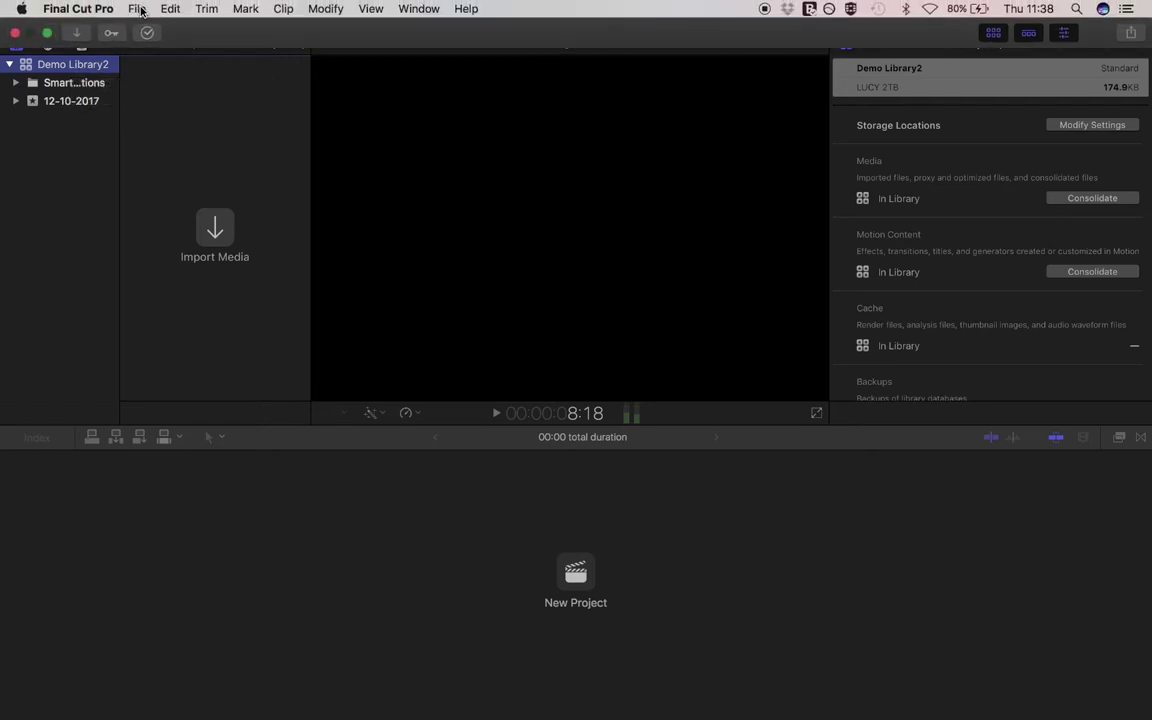
{"action": "left_click", "coordinate": [141, 11]}
{"action": "mouse_move", "coordinate": [141, 28]}
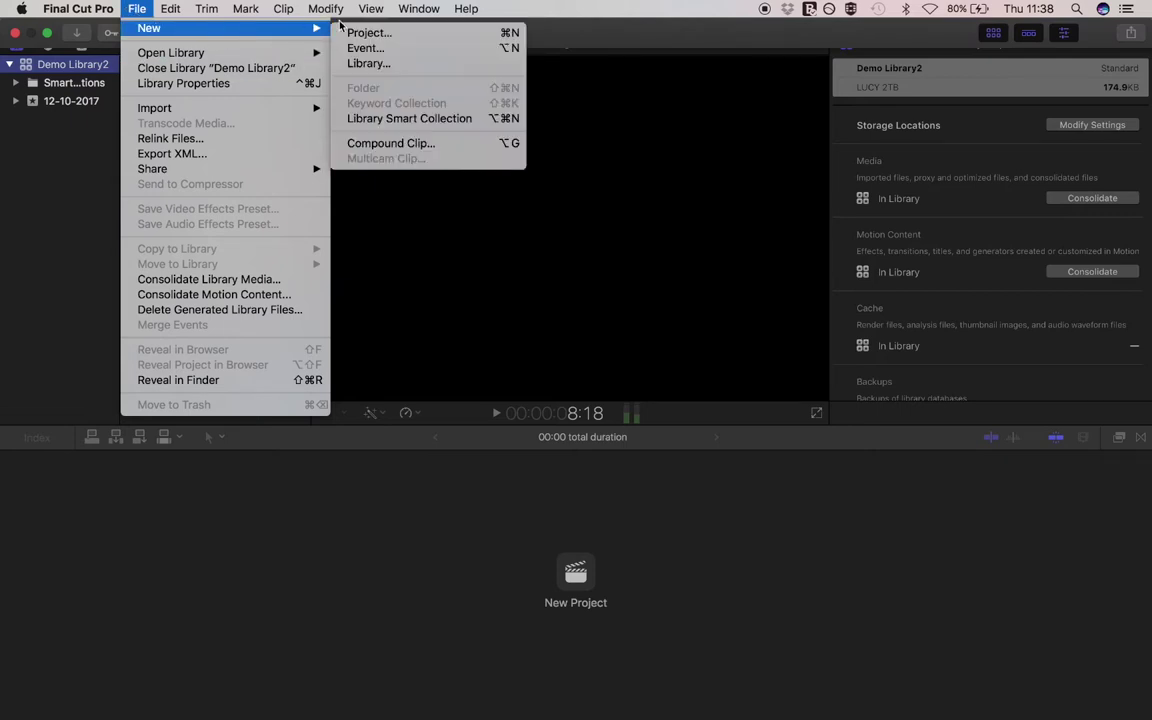
Start a new event named 'Festival' in Demo Library2 with Create New Project unchecked
{"action": "left_click", "coordinate": [366, 48]}
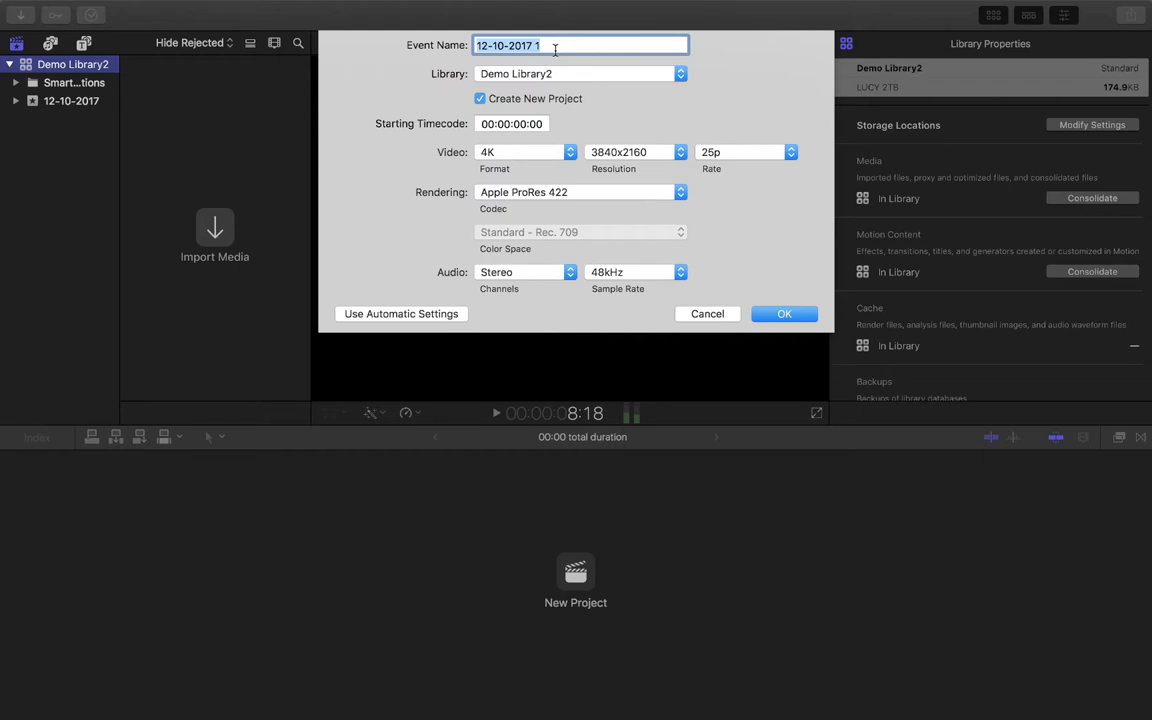
{"action": "type", "text": "Festival"}
{"action": "key", "text": "BackSpace"}
{"action": "left_click", "coordinate": [480, 98]}
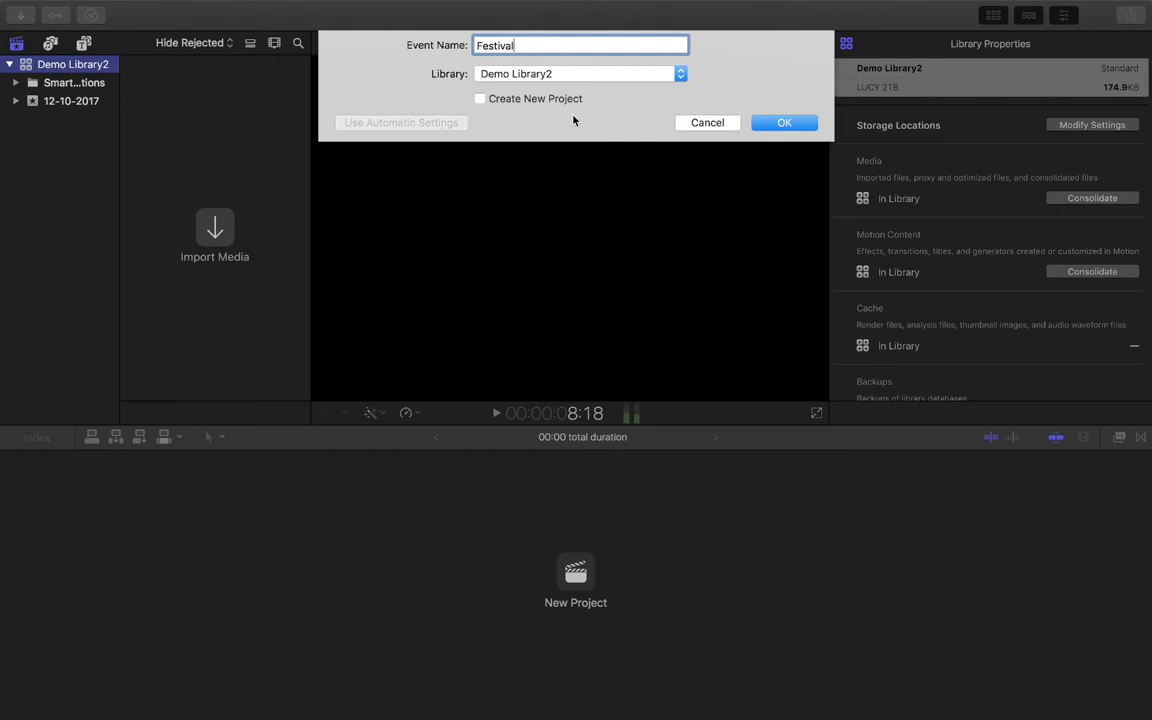
Re-enable the new project for Festival and let its settings follow the first clip
{"action": "left_click", "coordinate": [481, 101]}
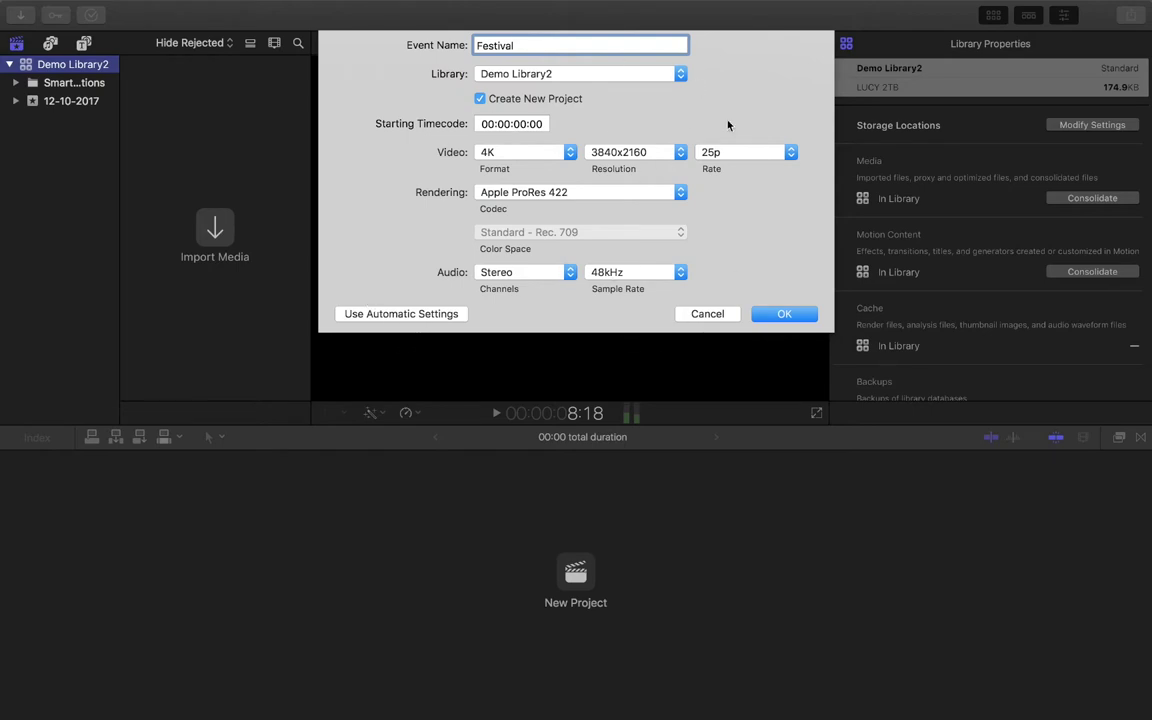
{"action": "left_click", "coordinate": [380, 318]}
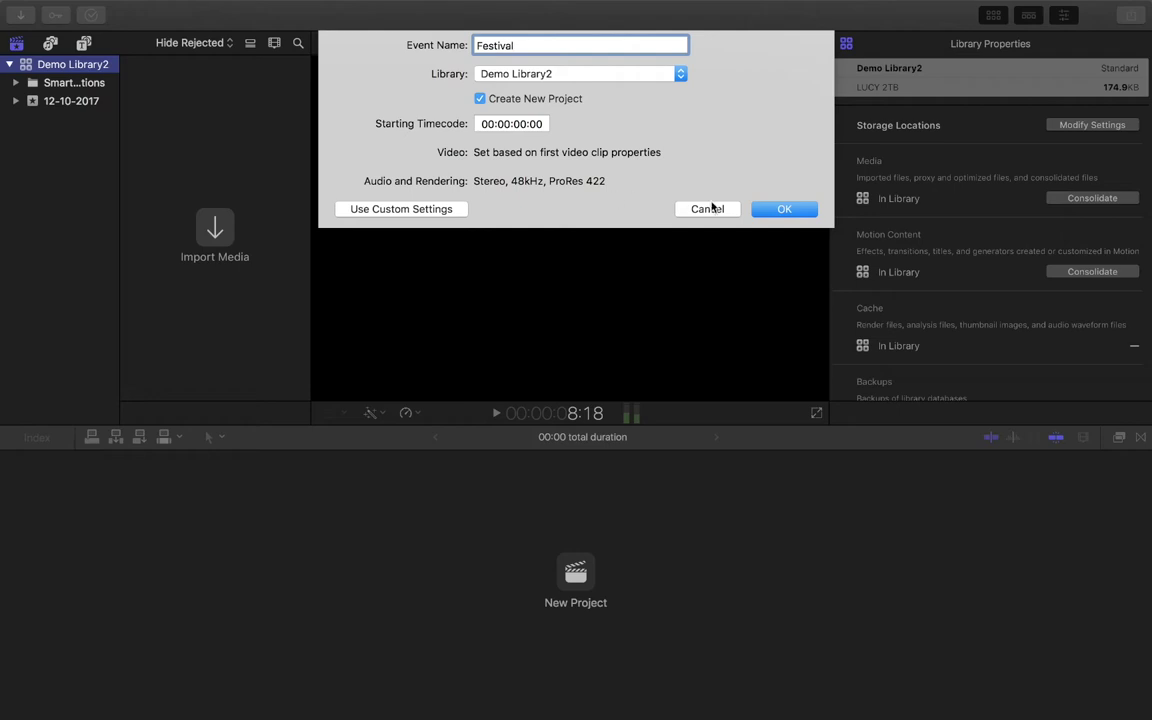
Create the Festival event and confirm its Untitled Project is 3840×2160, 25p, Stereo 48kHz
{"action": "left_click", "coordinate": [784, 210]}
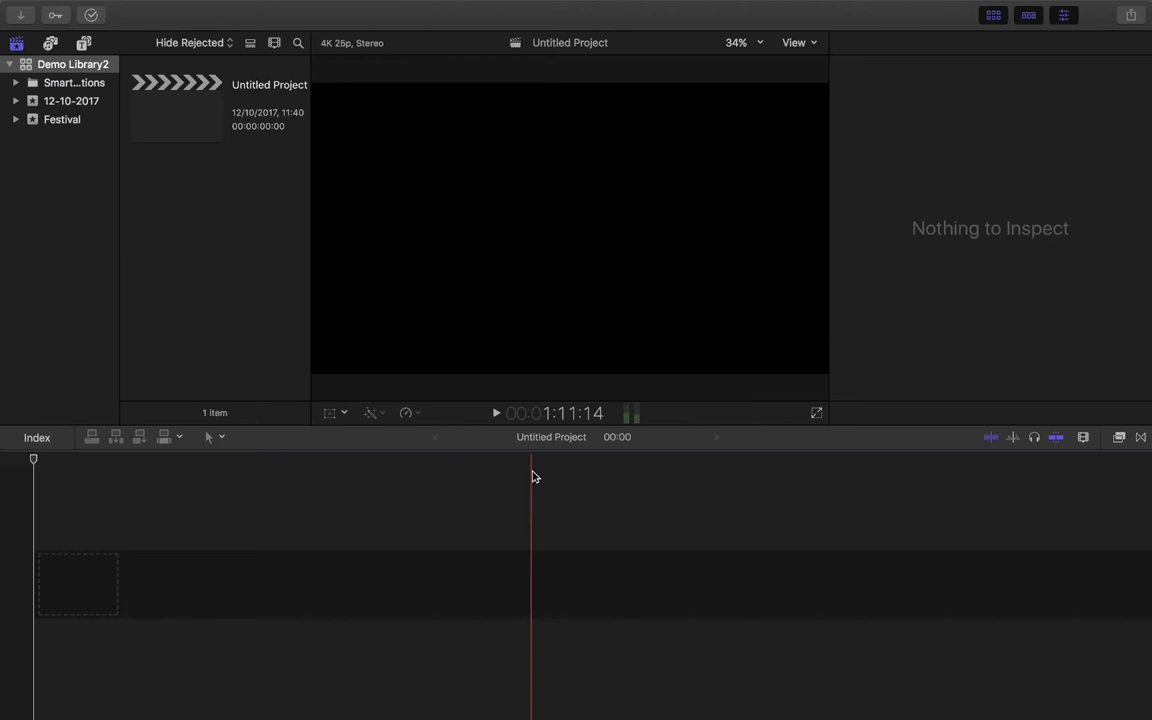
{"action": "left_click", "coordinate": [185, 120]}
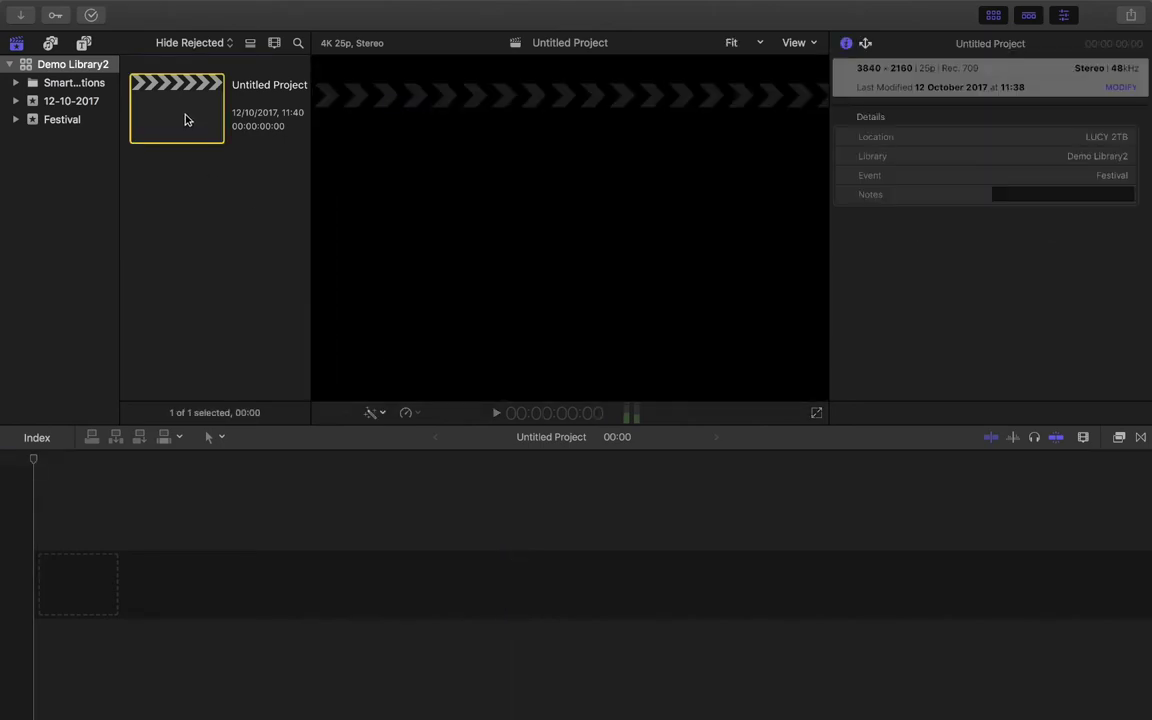
{"action": "left_click", "coordinate": [63, 121]}
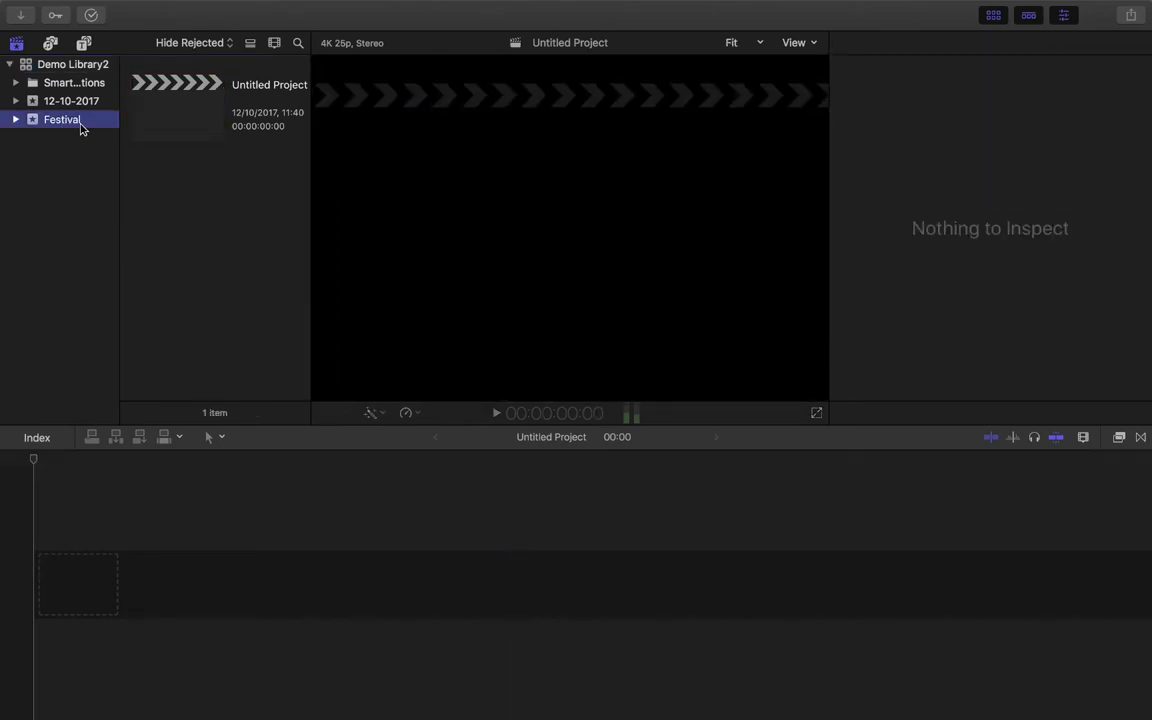
Start another new event in Demo Library2, proposed as '12-10-2017 1' with Option-N
{"action": "mouse_move", "coordinate": [88, 3]}
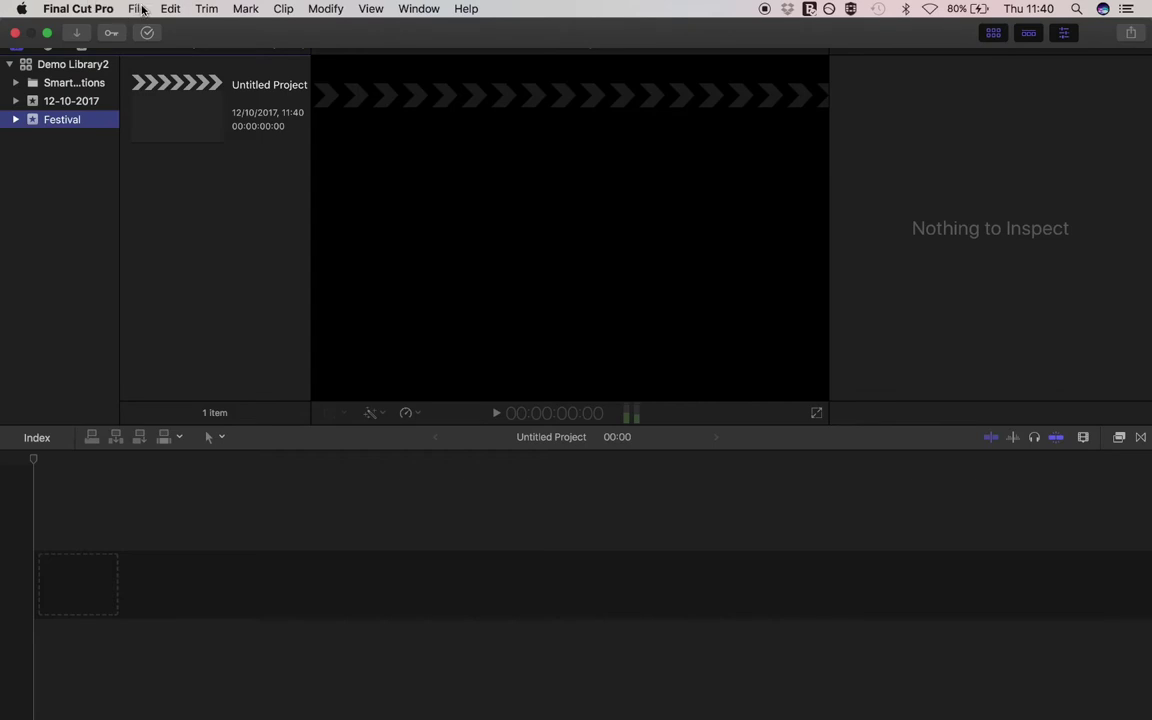
{"action": "left_click", "coordinate": [136, 9]}
{"action": "mouse_move", "coordinate": [261, 28]}
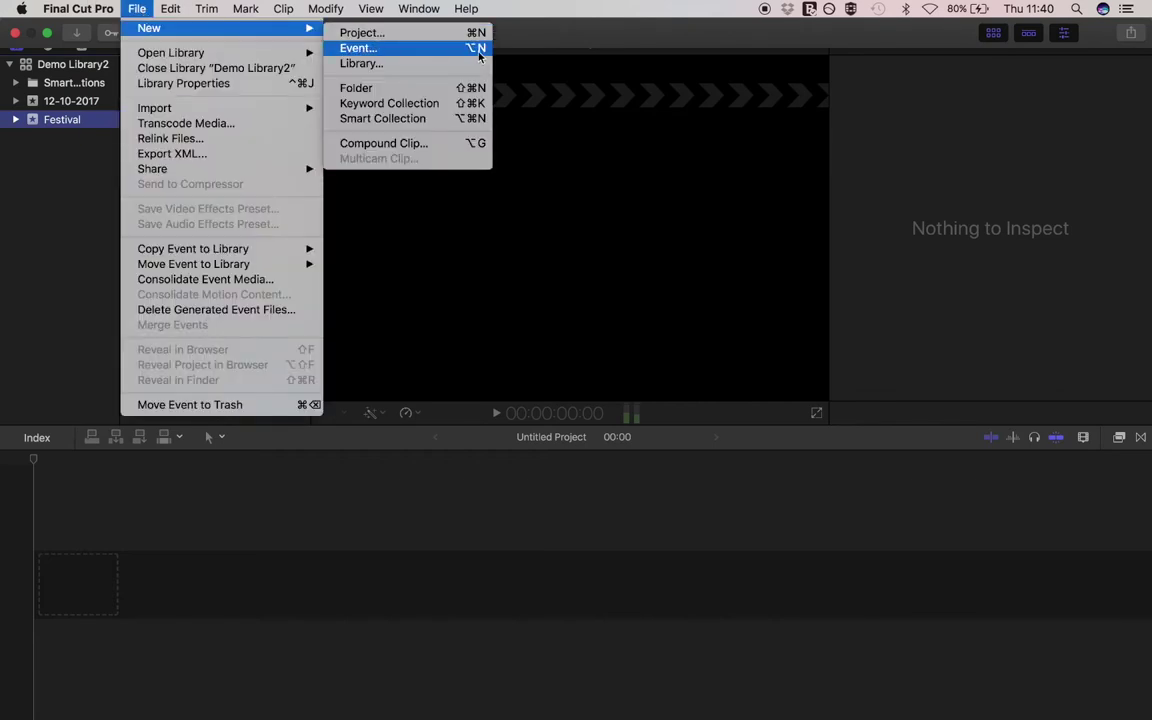
{"action": "left_click", "coordinate": [78, 177]}
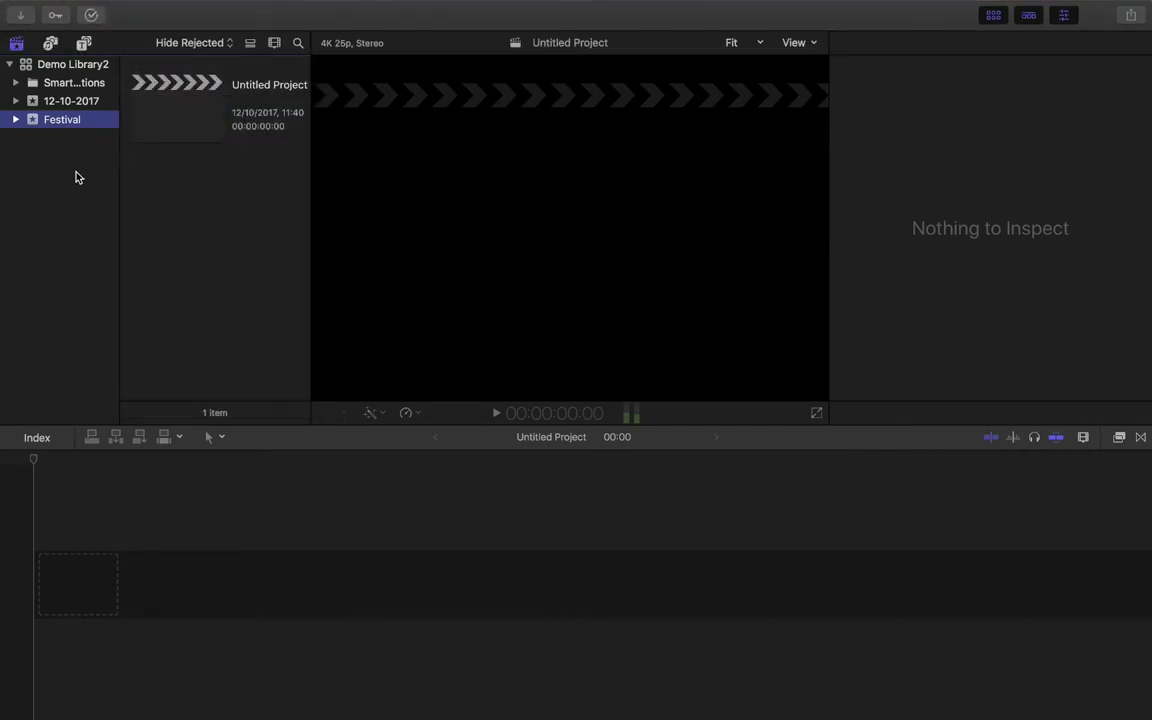
{"action": "key", "text": "alt+n"}
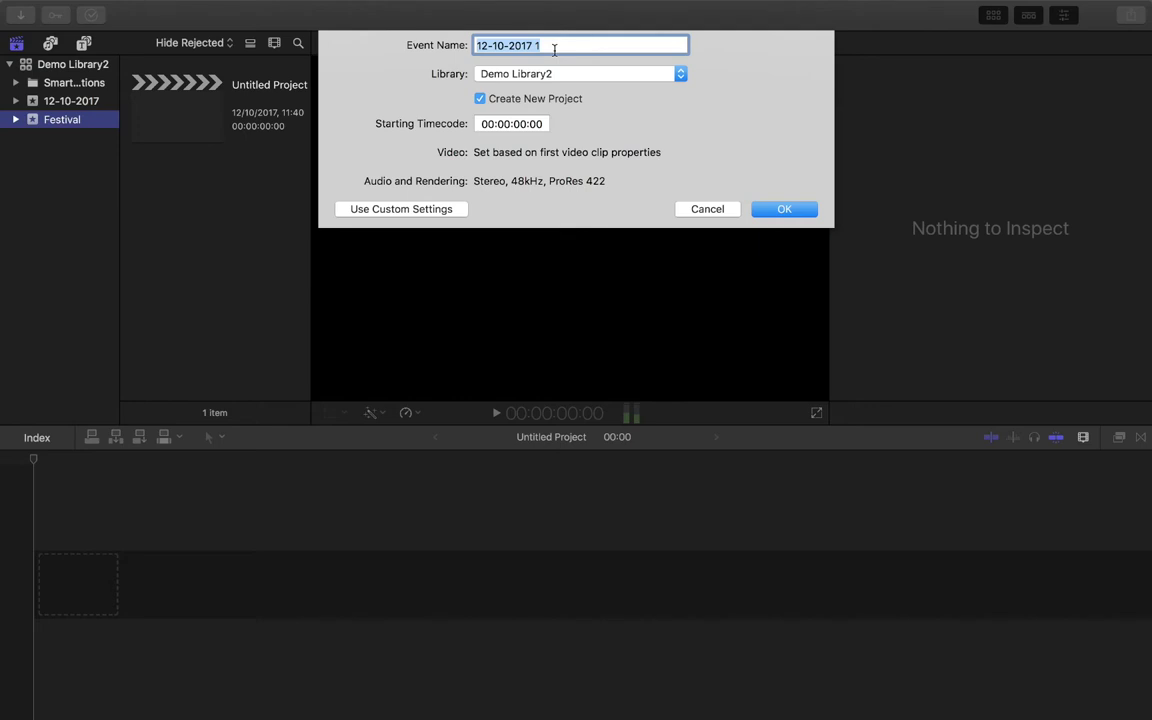
Name the event 'Aerial' and switch its project to custom settings
{"action": "type", "text": "Aerial"}
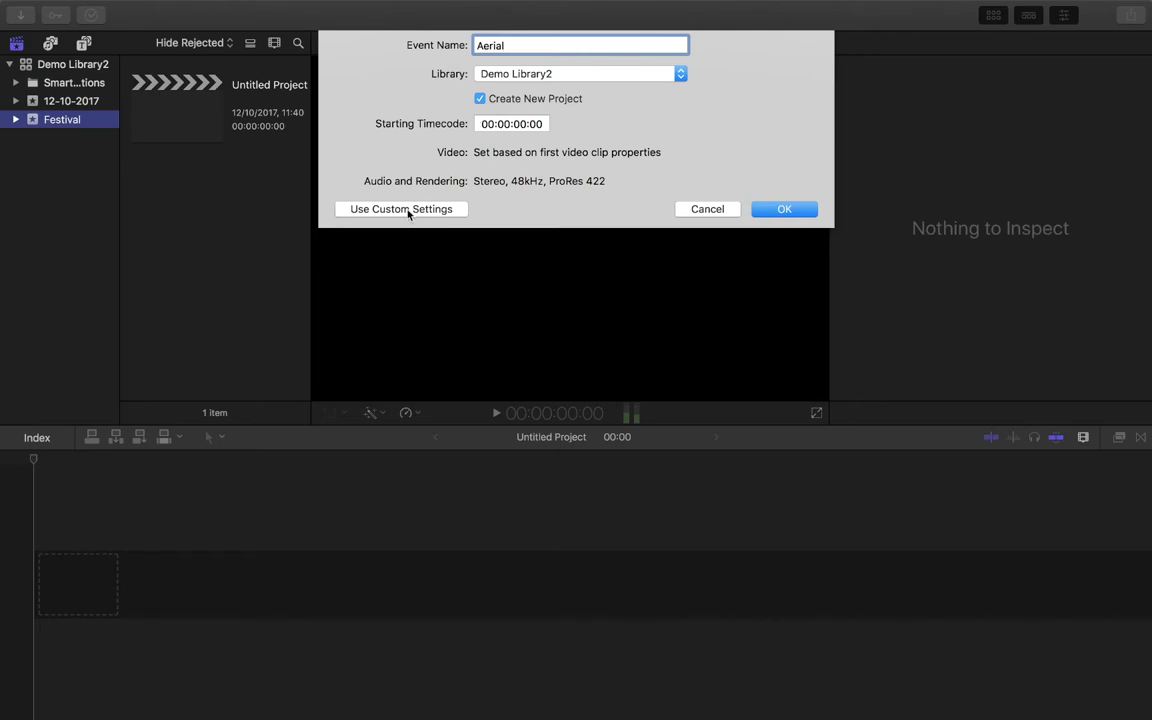
{"action": "left_click", "coordinate": [377, 211]}
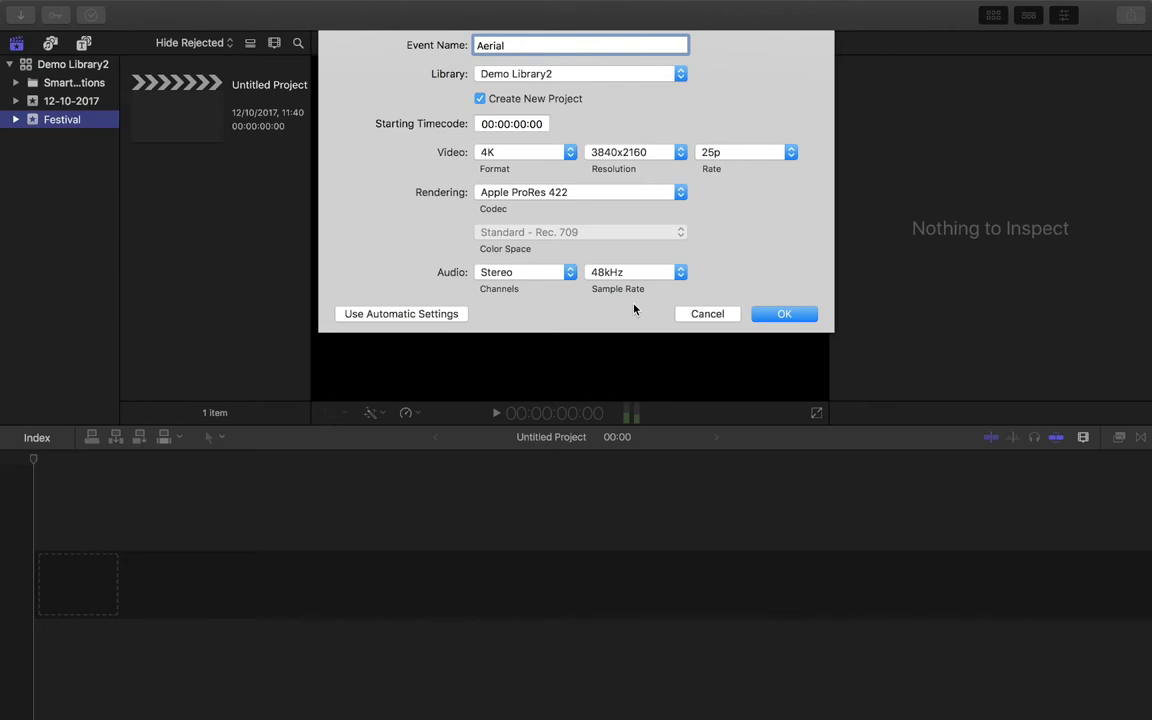
Try 4K and NTSC SD video formats, settling on Other at 640x480, 23.98p
{"action": "left_click", "coordinate": [566, 150]}
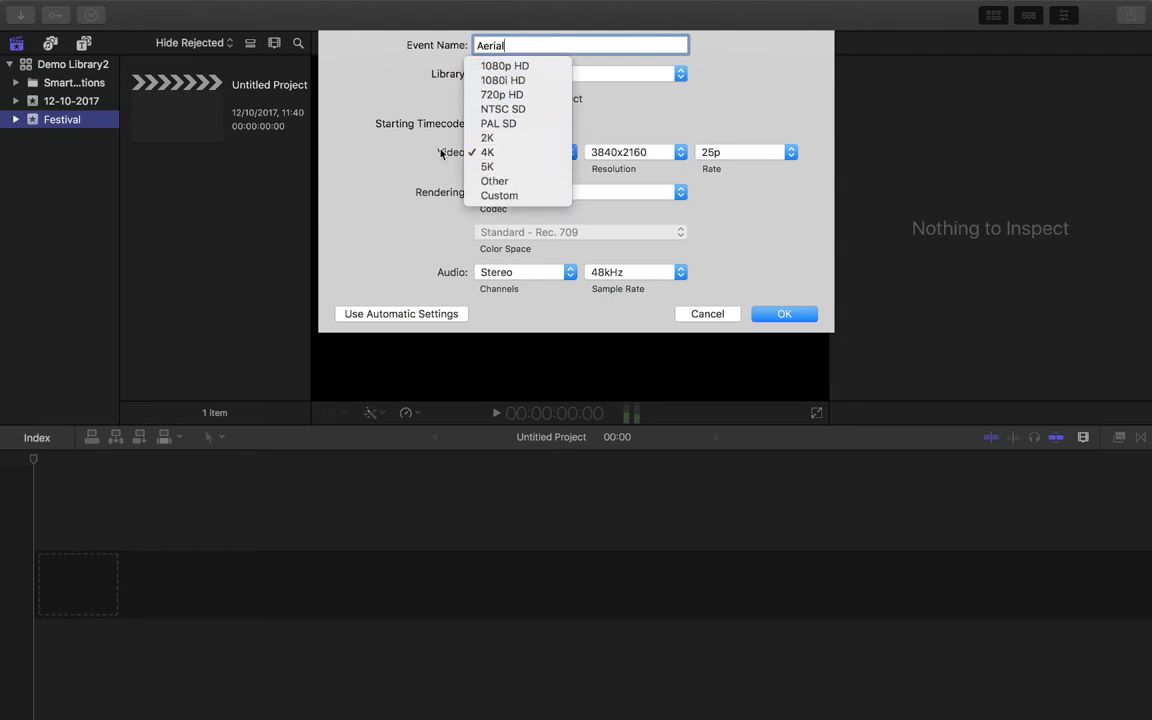
{"action": "left_click", "coordinate": [540, 156]}
{"action": "left_click", "coordinate": [514, 147]}
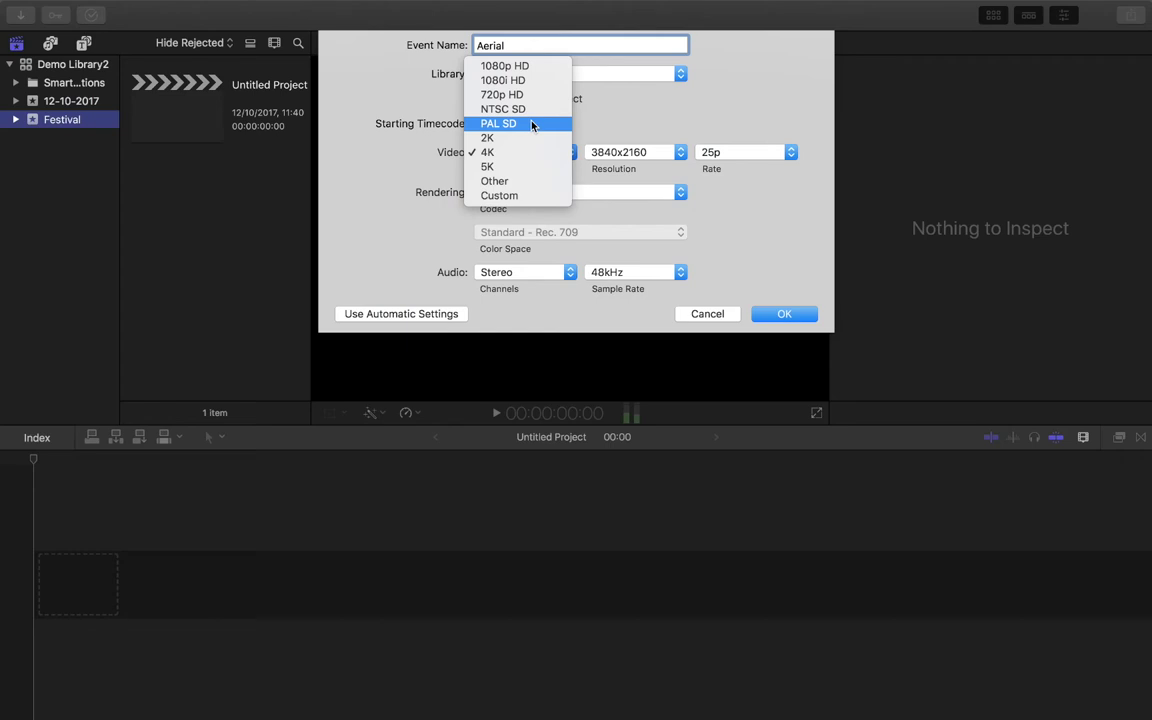
{"action": "left_click", "coordinate": [527, 109]}
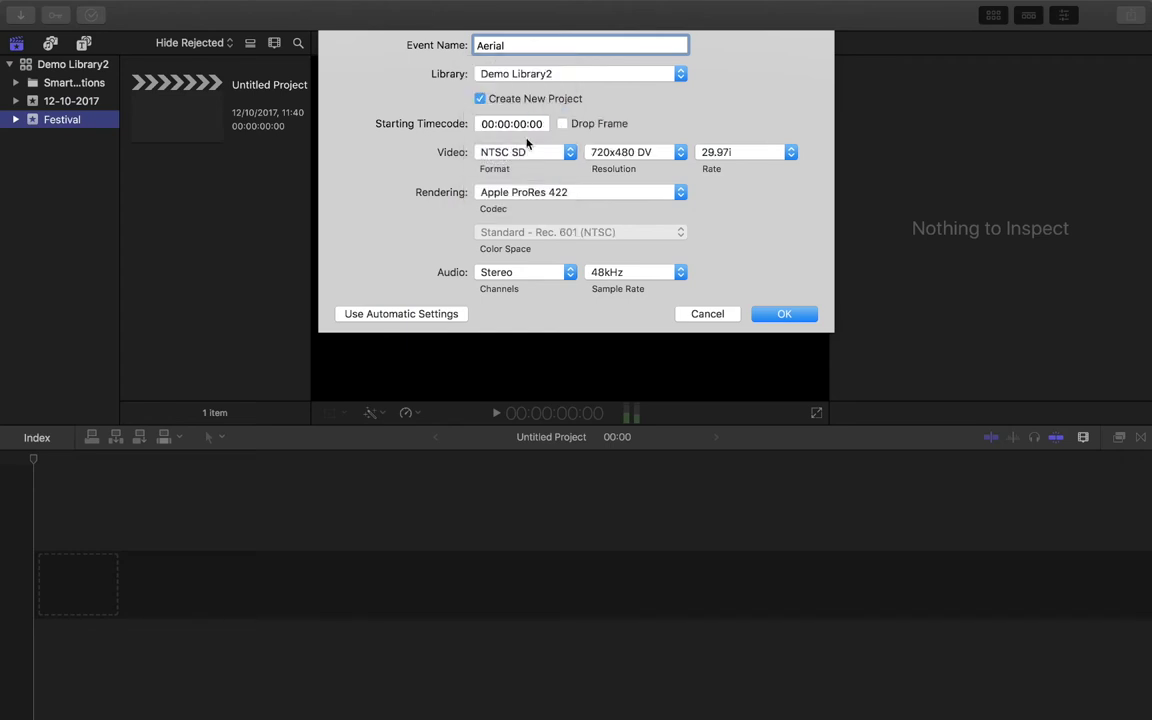
{"action": "left_click", "coordinate": [528, 153]}
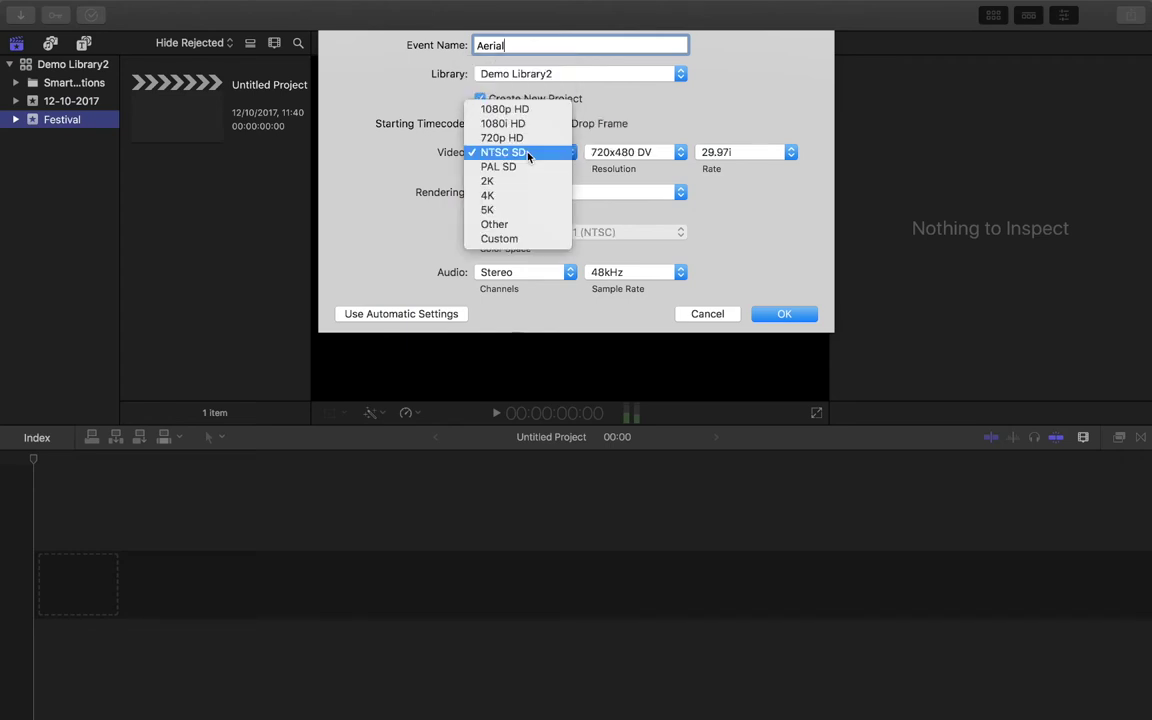
{"action": "left_click", "coordinate": [512, 225]}
{"action": "left_click", "coordinate": [625, 152]}
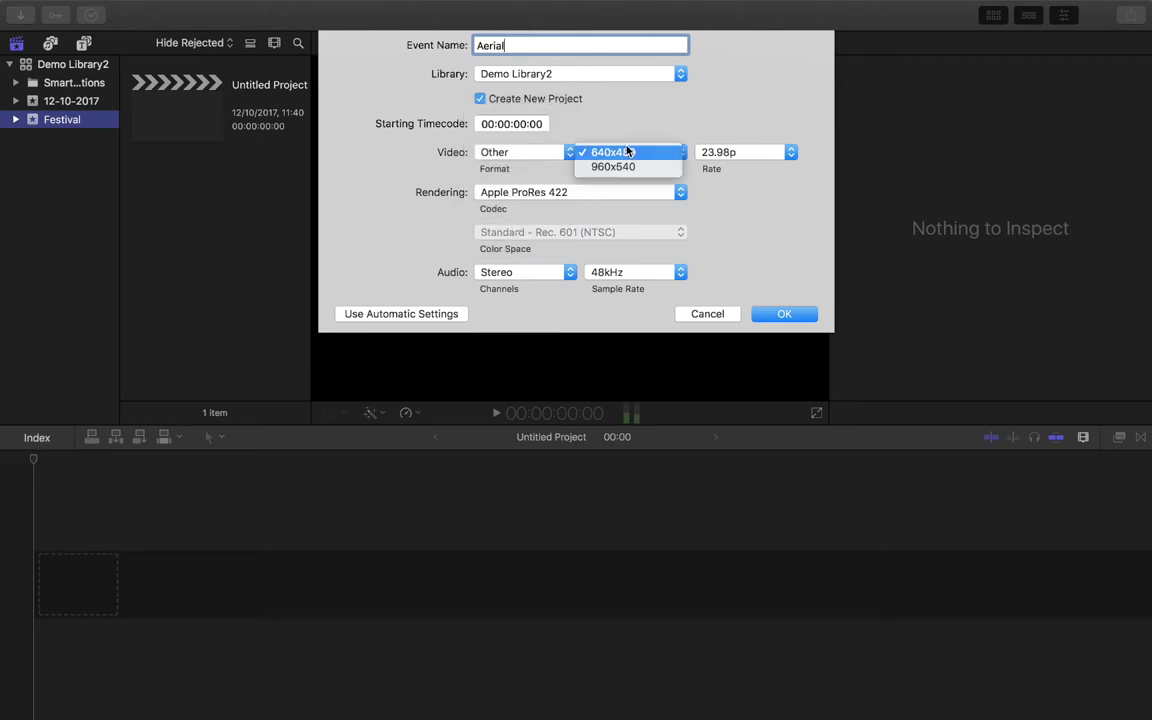
{"action": "left_click", "coordinate": [540, 155]}
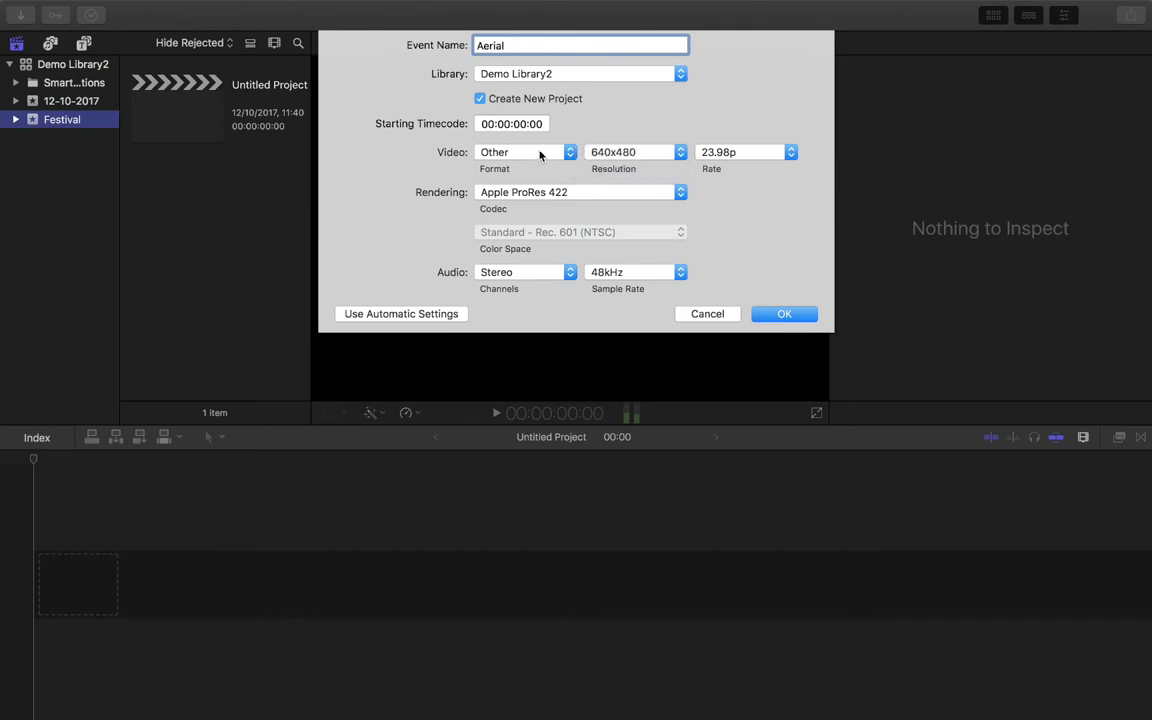
{"action": "left_click", "coordinate": [540, 153]}
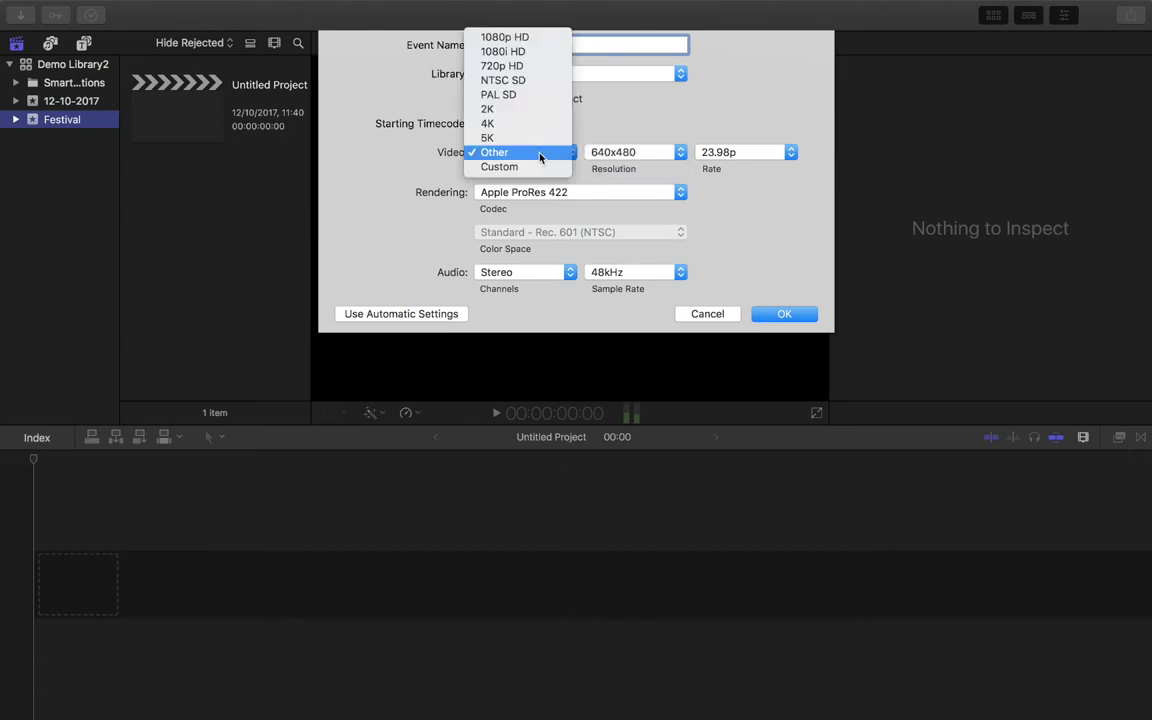
Set the Aerial project to Custom format, 1080 width (1080x1080), at 25p
{"action": "left_click", "coordinate": [490, 167]}
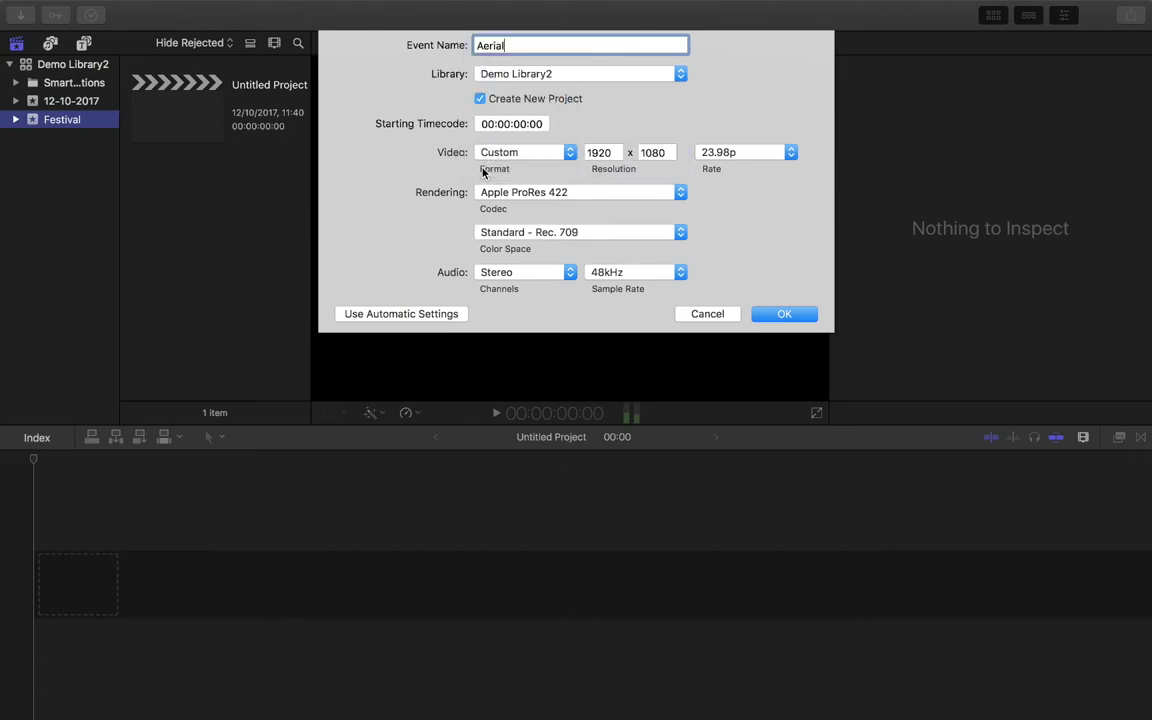
{"action": "left_click", "coordinate": [612, 153]}
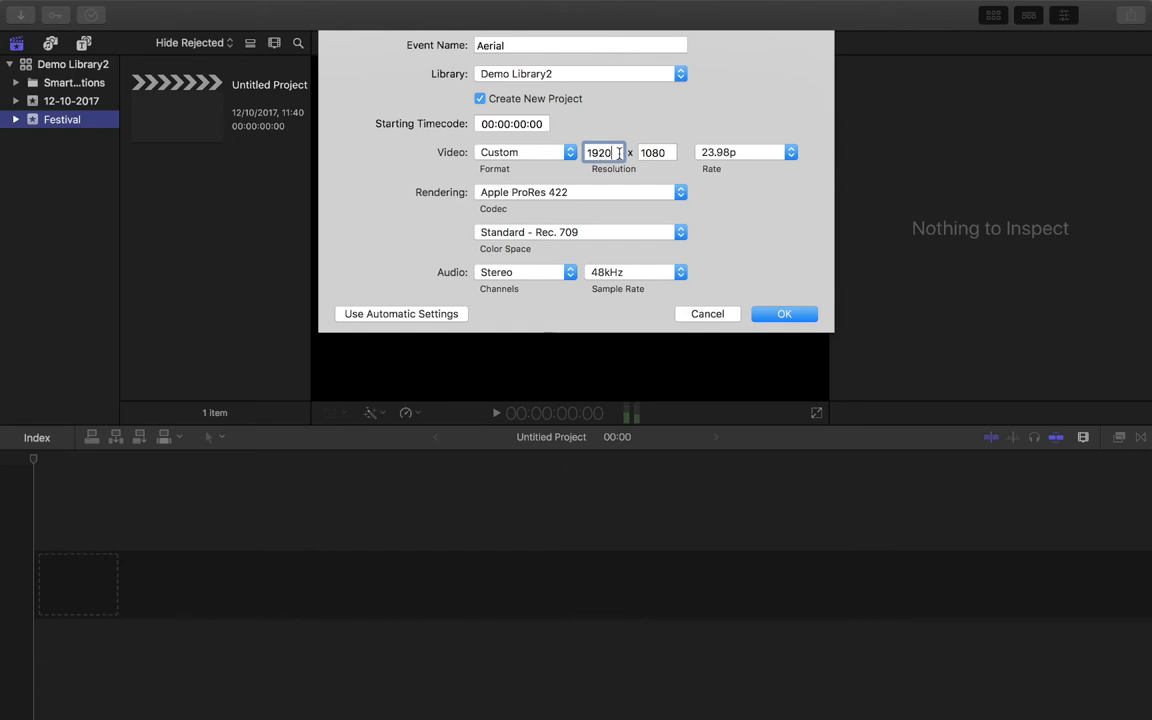
{"action": "double_click", "coordinate": [616, 153]}
{"action": "type", "text": "1080"}
{"action": "left_click", "coordinate": [790, 153]}
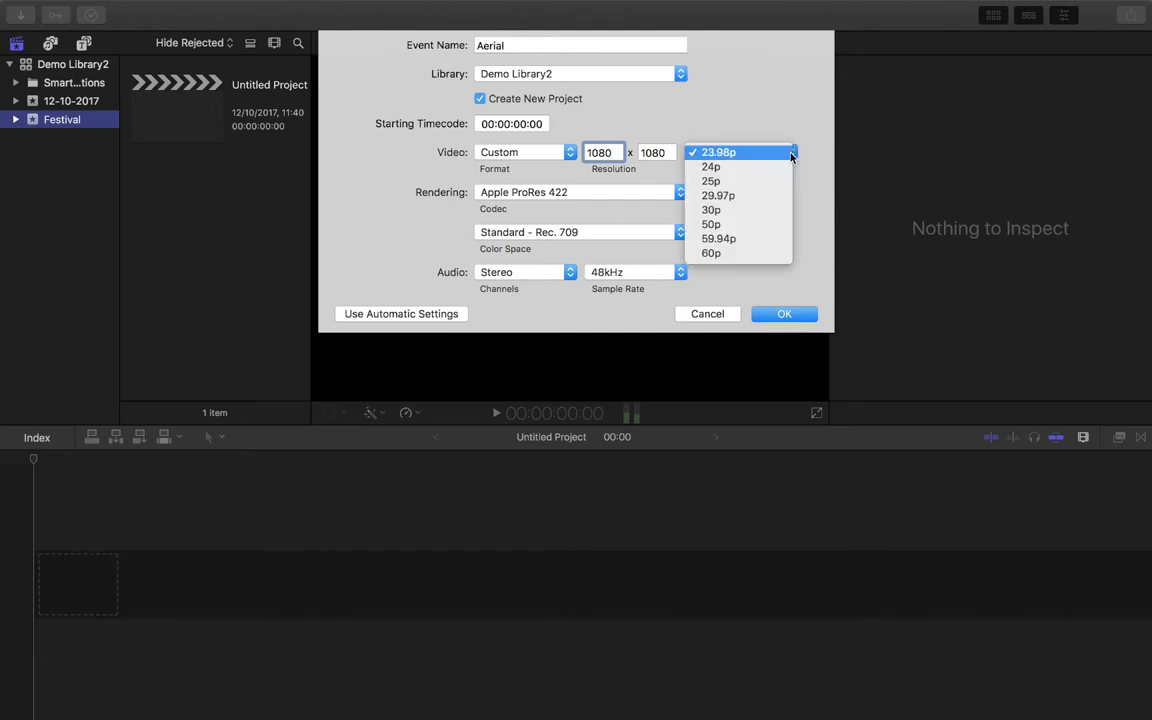
{"action": "left_click", "coordinate": [745, 182]}
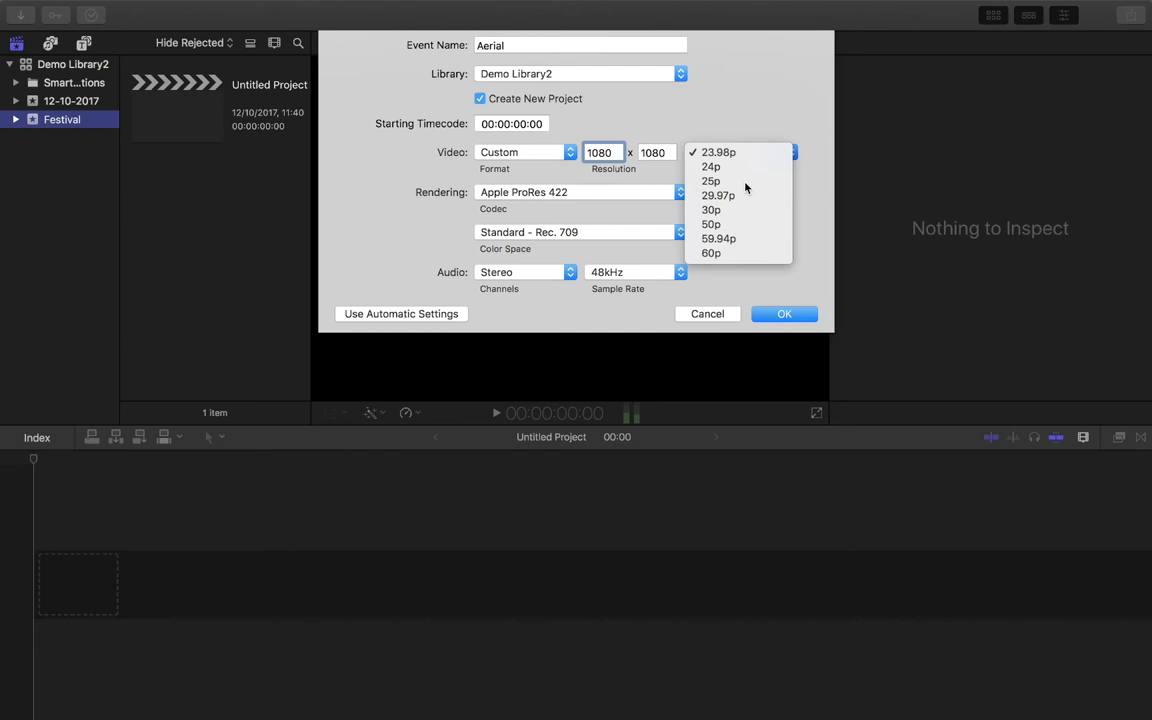
Keep Apple ProRes 422, Rec. 709 and 48kHz, then create the Aerial event
{"action": "left_click", "coordinate": [520, 192]}
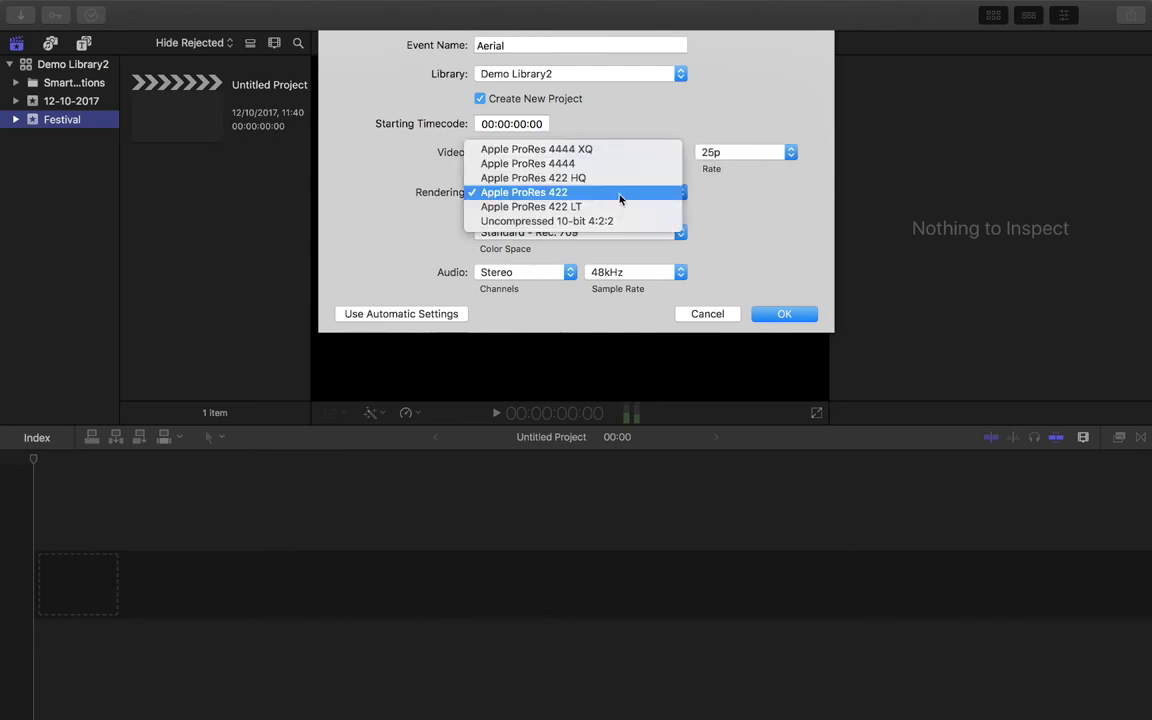
{"action": "left_click", "coordinate": [567, 194]}
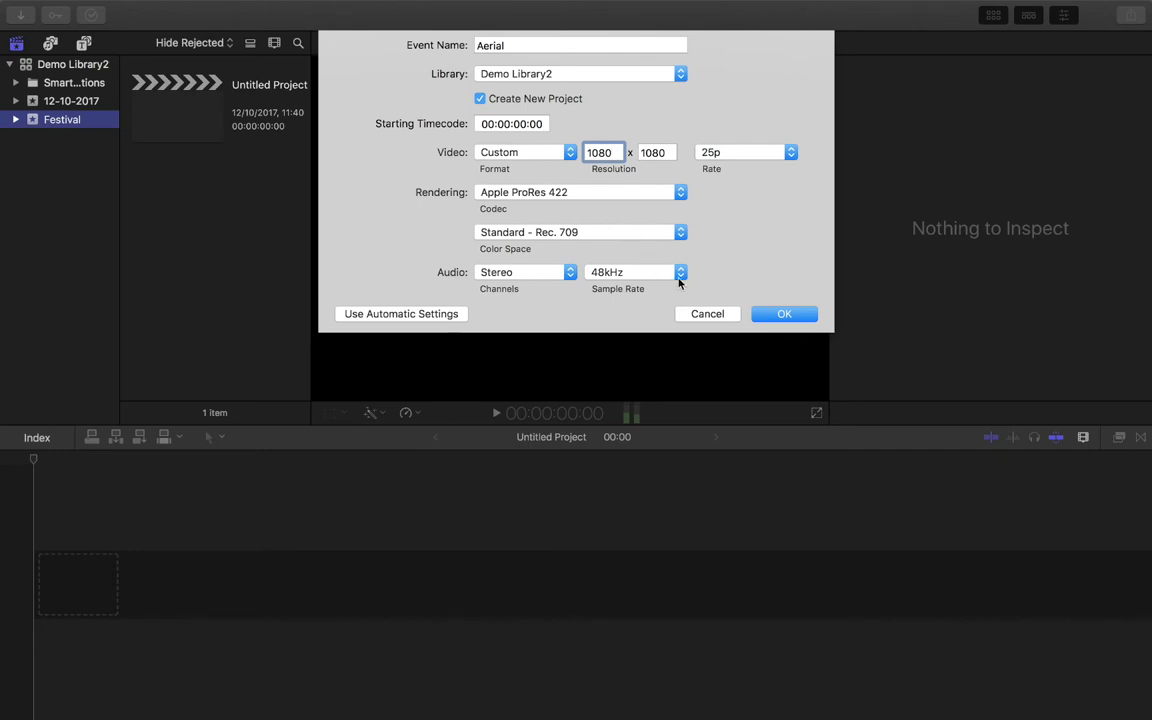
{"action": "left_click", "coordinate": [680, 232]}
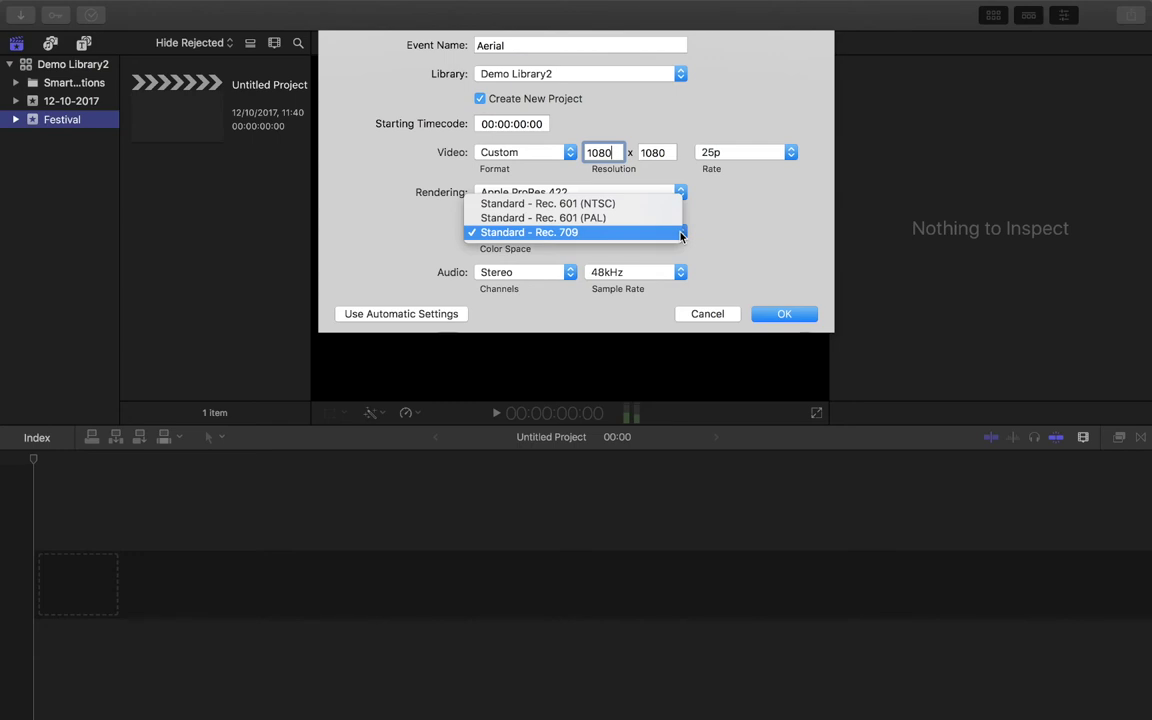
{"action": "left_click", "coordinate": [600, 232]}
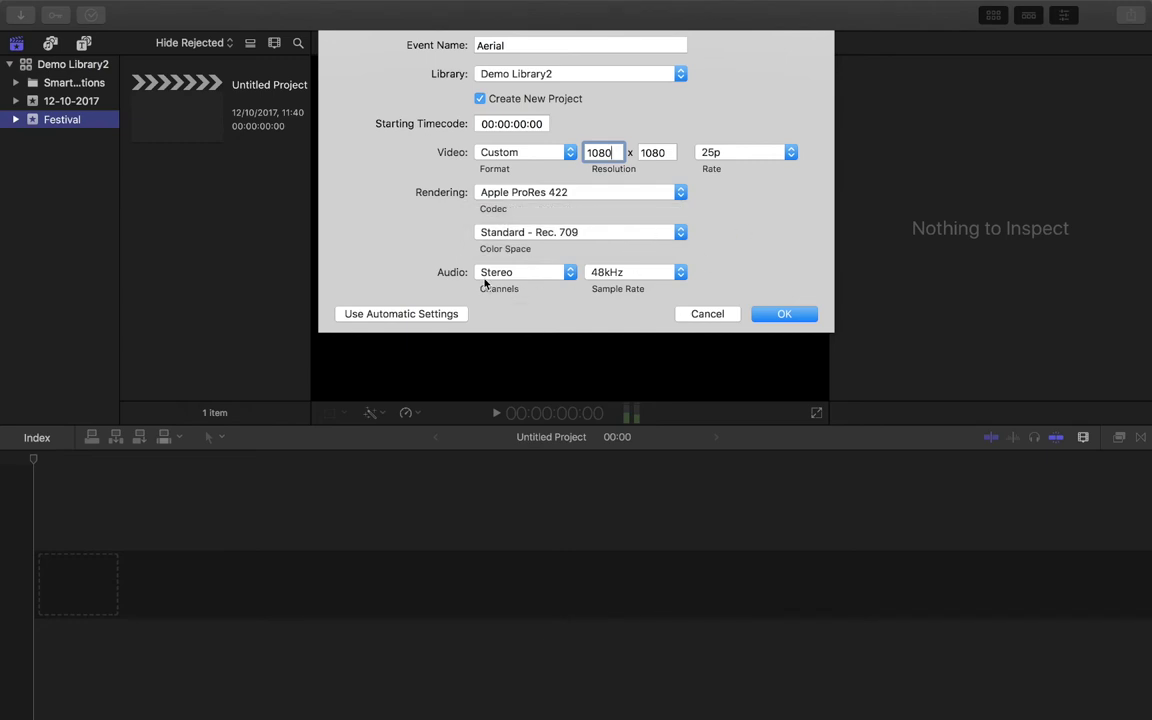
{"action": "left_click", "coordinate": [660, 275]}
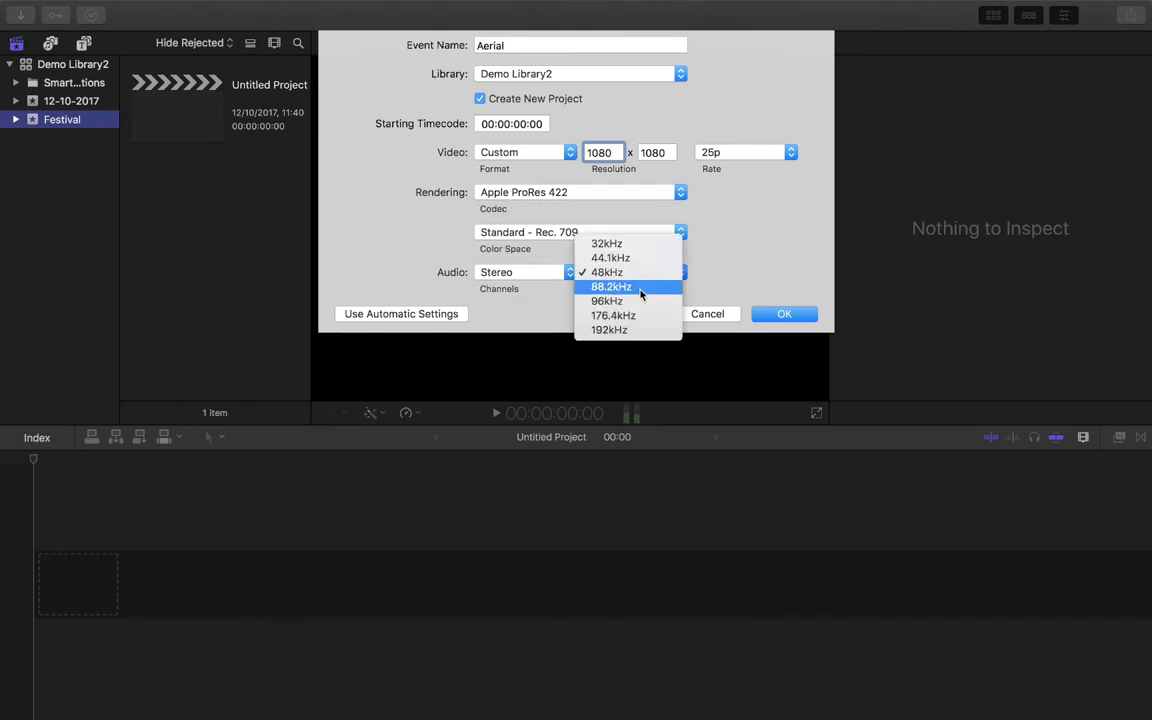
{"action": "left_click", "coordinate": [640, 277]}
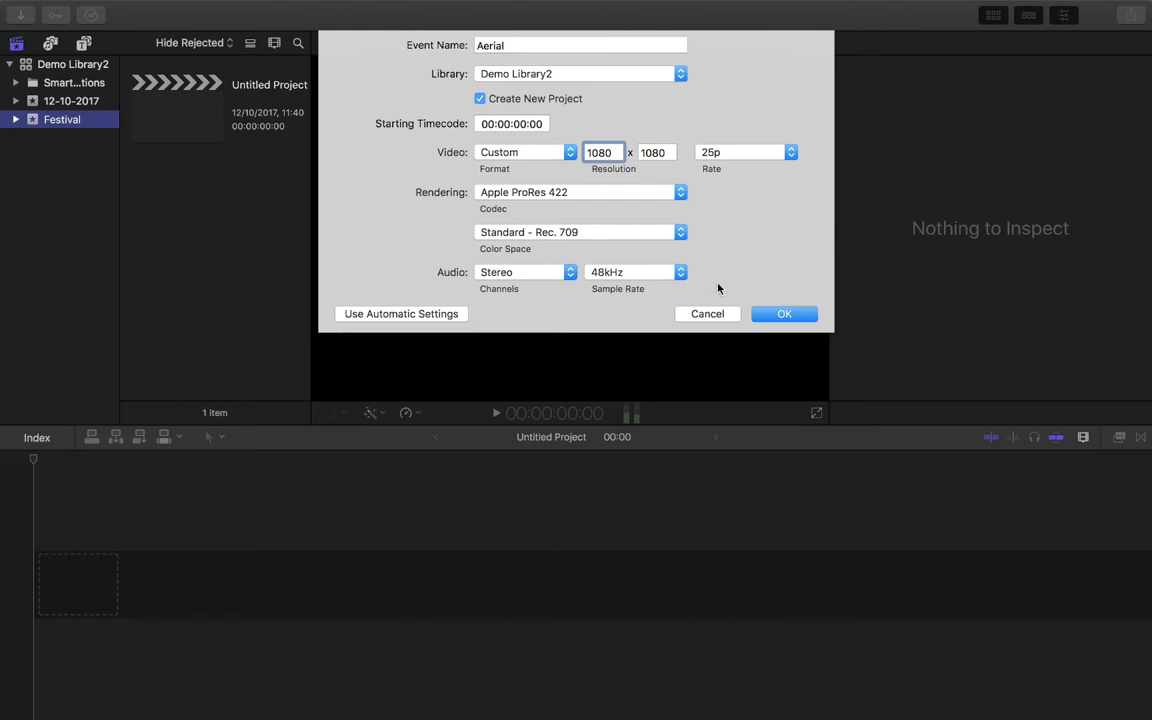
{"action": "left_click", "coordinate": [790, 315]}
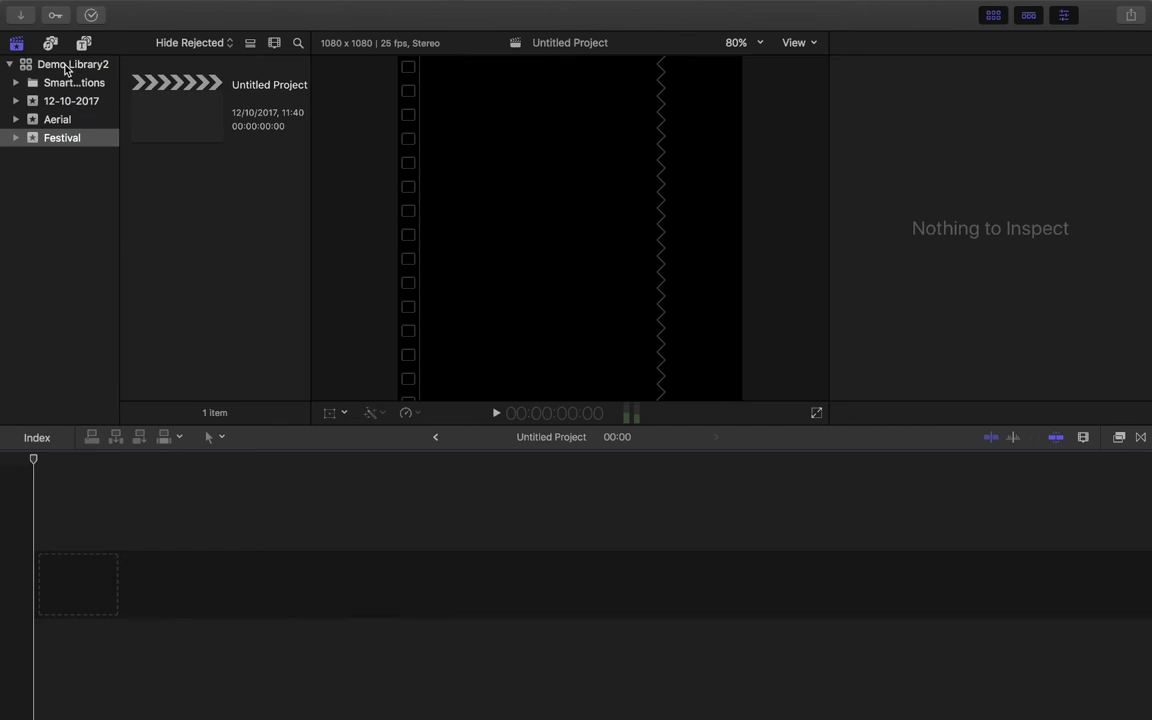
Compare the square Aerial project with Festival's 4K 25p project, then open Festival's project
{"action": "left_click", "coordinate": [67, 64]}
{"action": "left_click", "coordinate": [173, 119]}
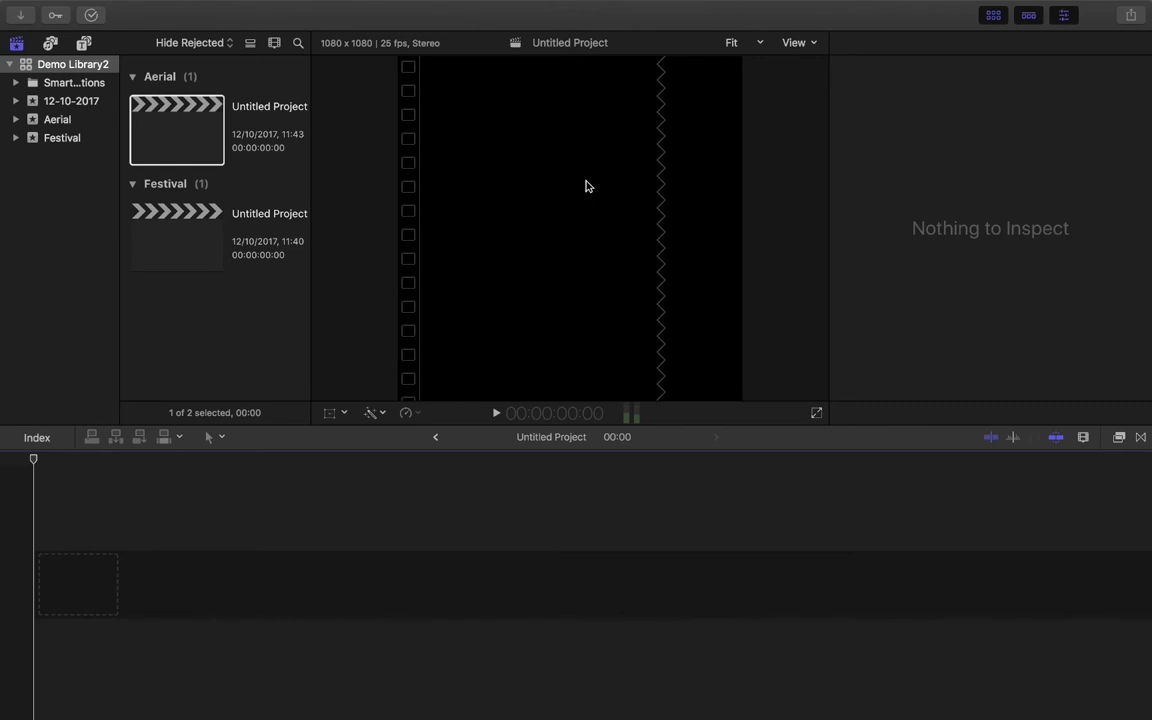
{"action": "left_click", "coordinate": [172, 232]}
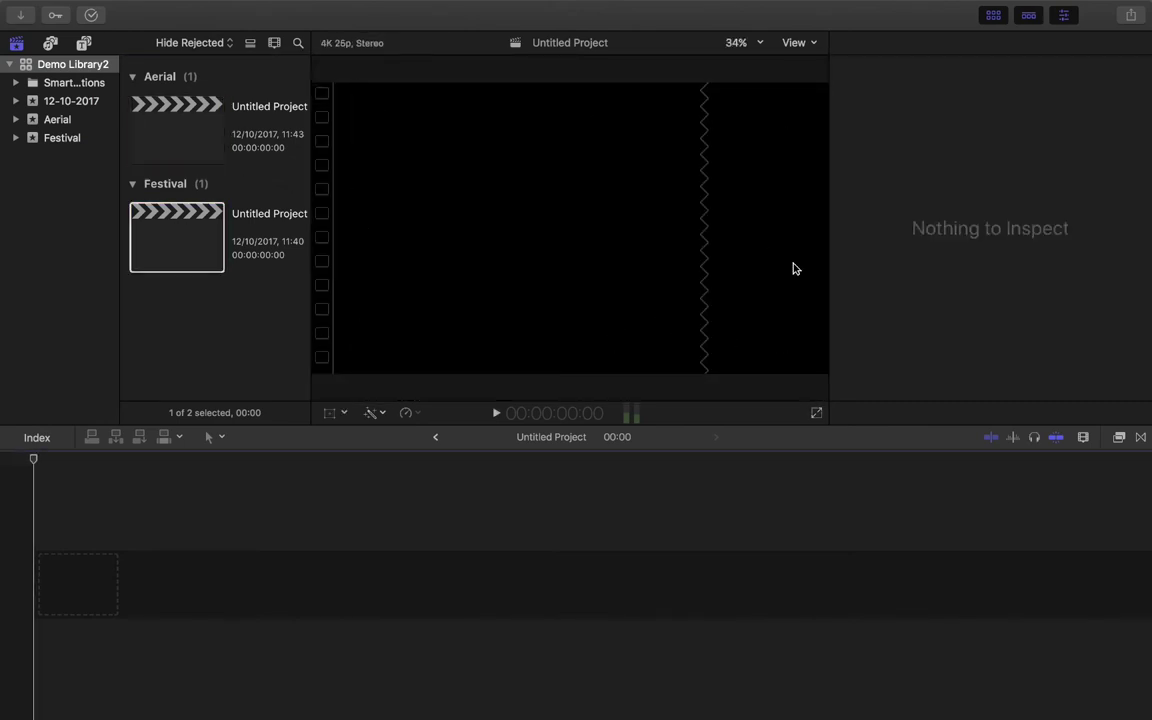
{"action": "left_click", "coordinate": [150, 134]}
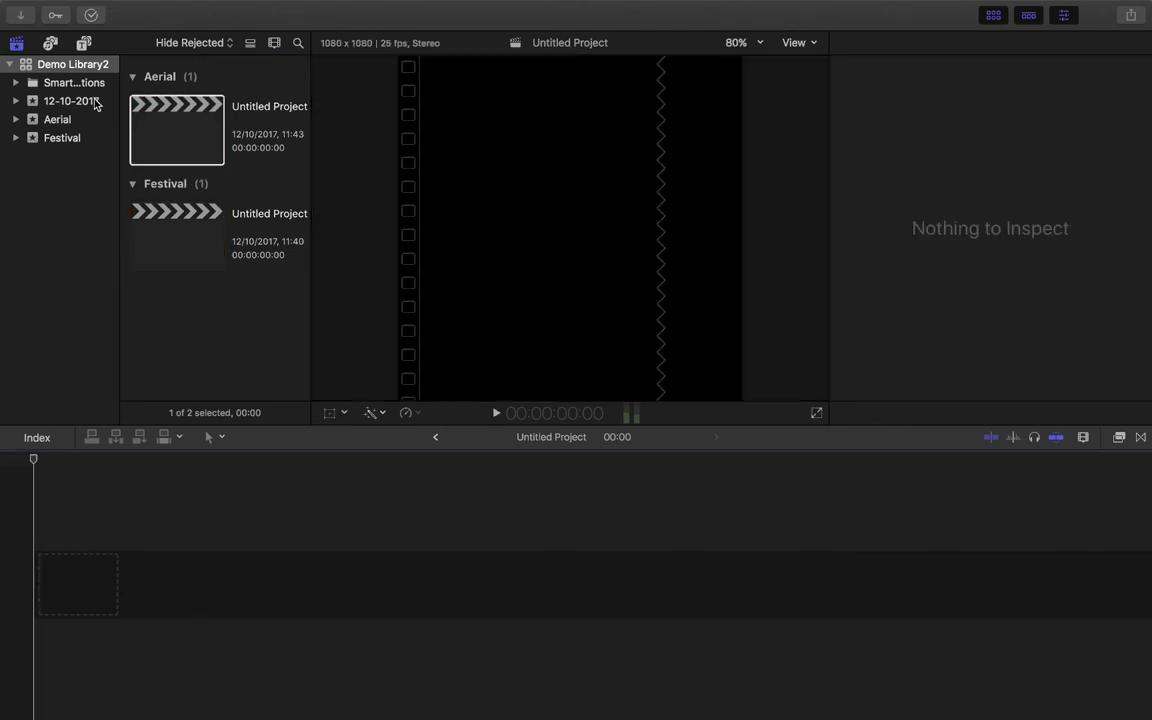
{"action": "left_click", "coordinate": [57, 122]}
{"action": "left_click", "coordinate": [61, 140]}
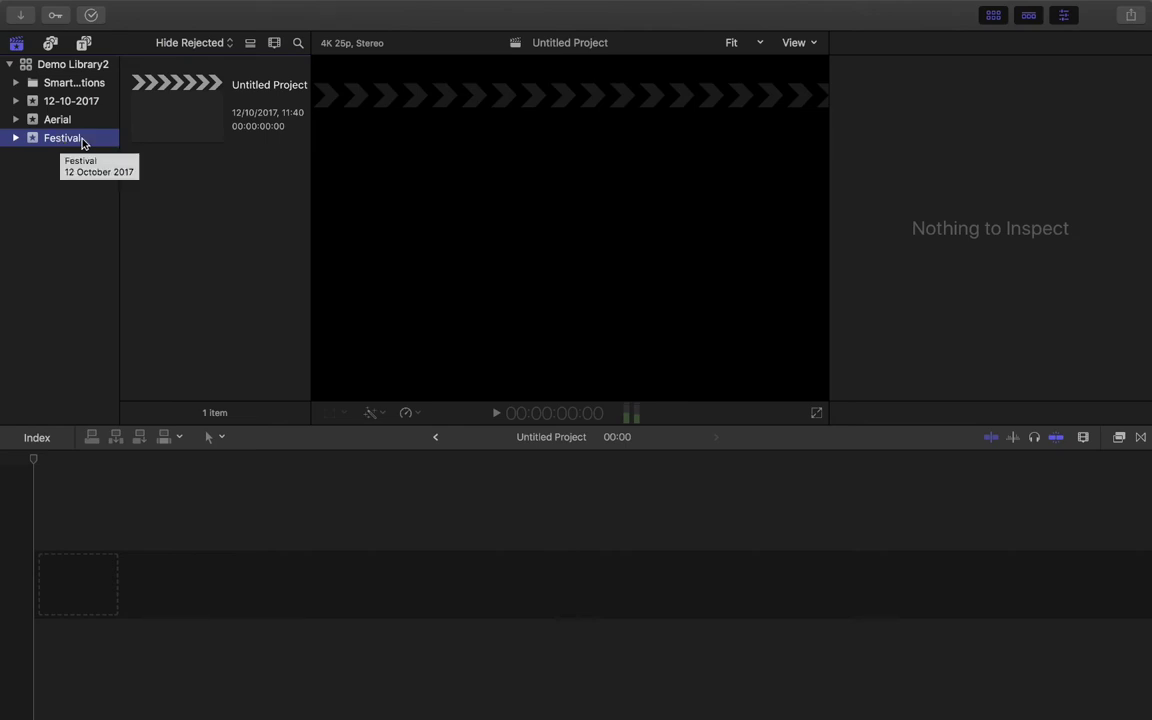
{"action": "double_click", "coordinate": [191, 140]}
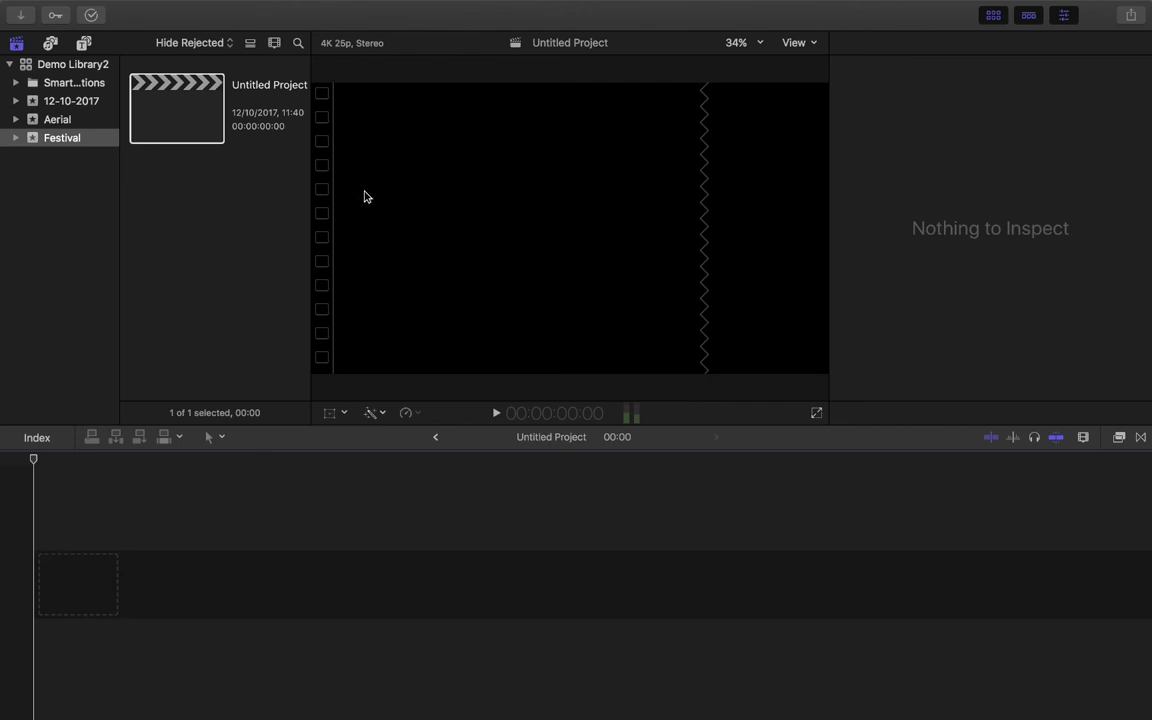
Show the Festival project's properties in the inspector
{"action": "mouse_move", "coordinate": [473, 8]}
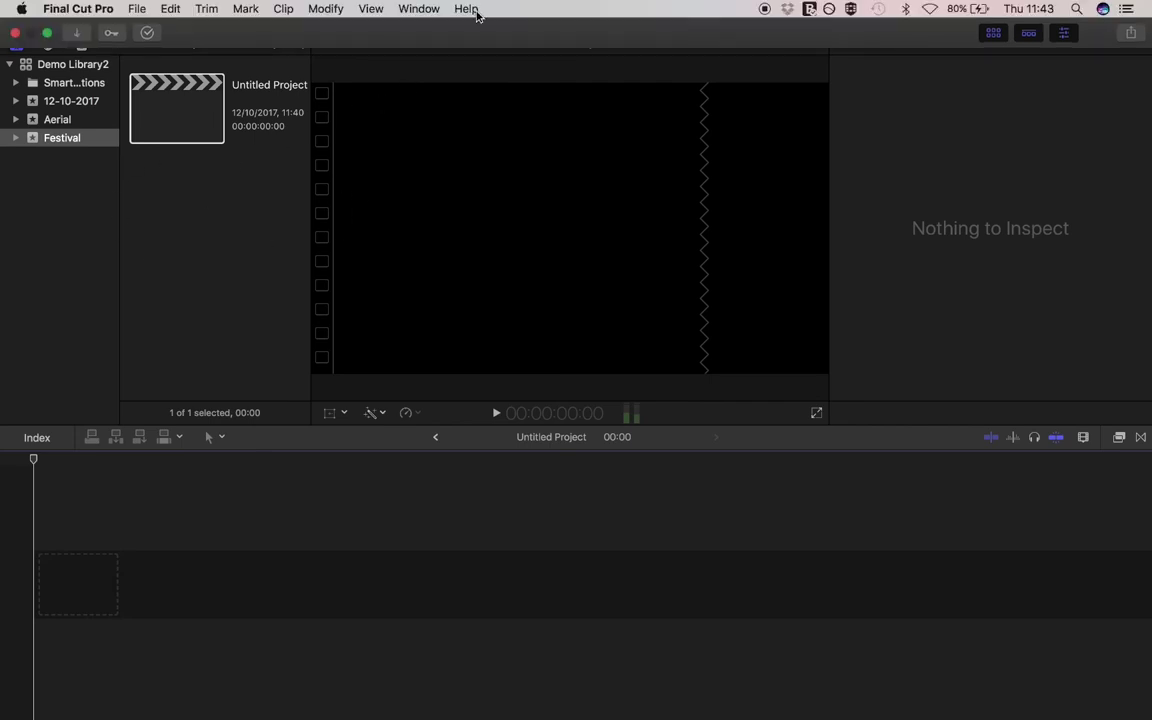
{"action": "left_click", "coordinate": [417, 9]}
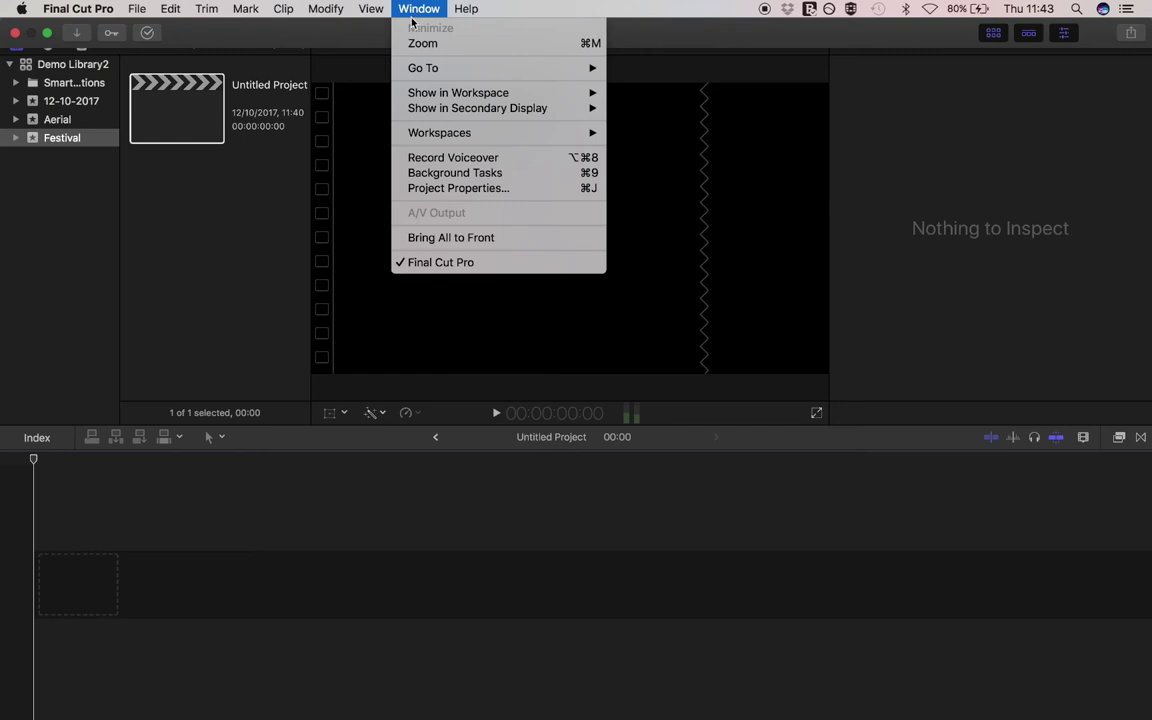
{"action": "left_click", "coordinate": [453, 190]}
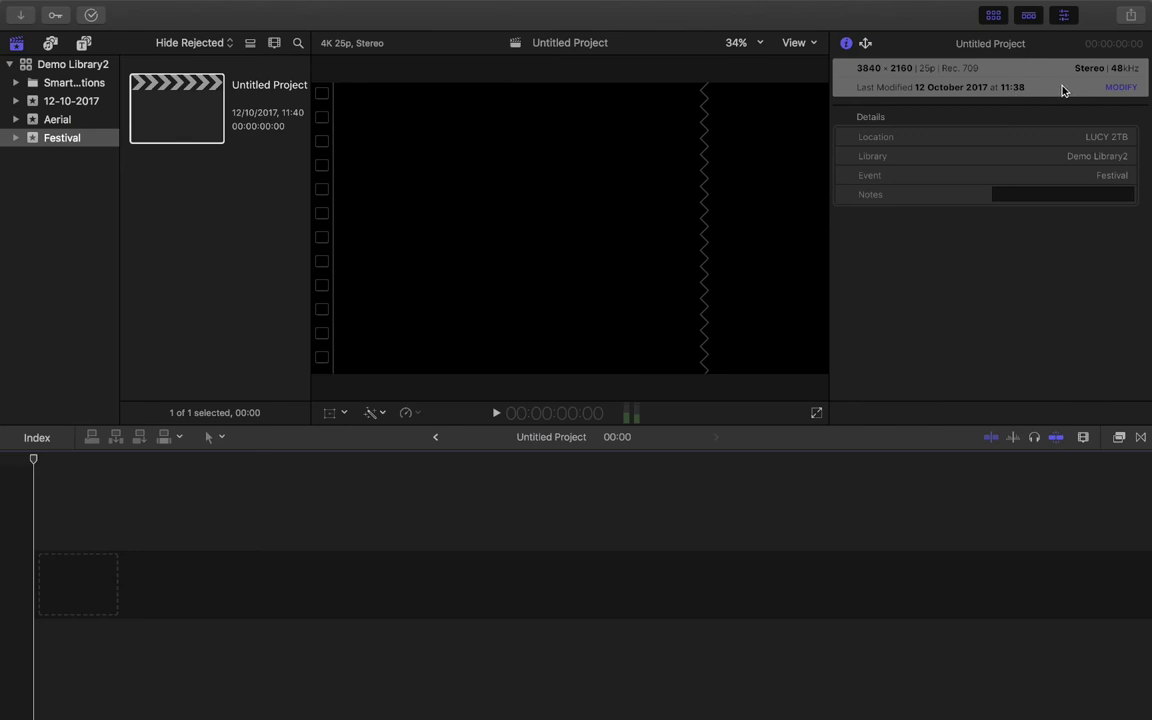
Change the project settings to a Custom 1920 x 800 format at 25p
{"action": "left_click", "coordinate": [1123, 89]}
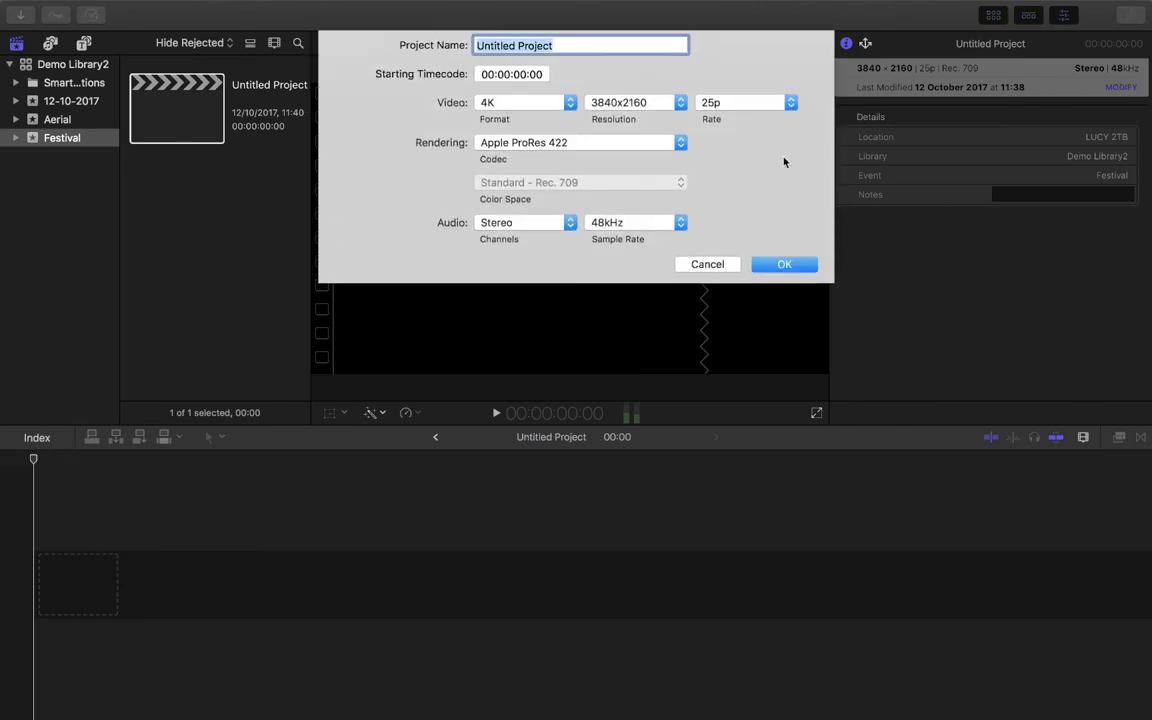
{"action": "left_click", "coordinate": [524, 104]}
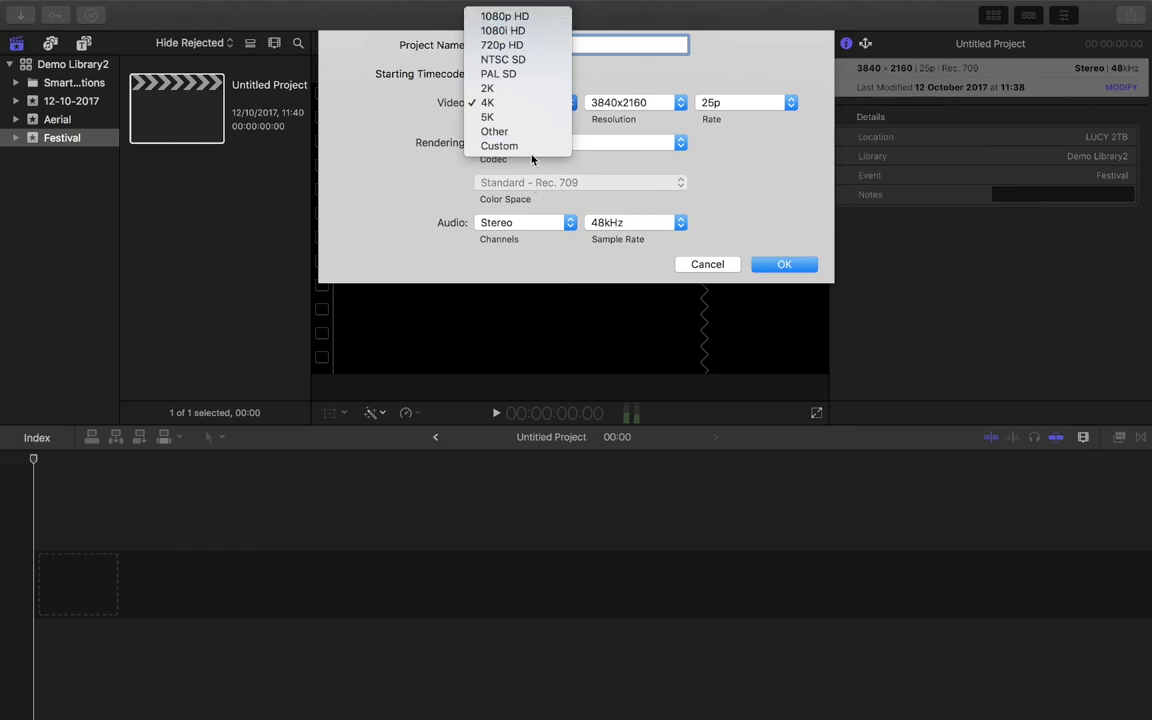
{"action": "left_click", "coordinate": [535, 147]}
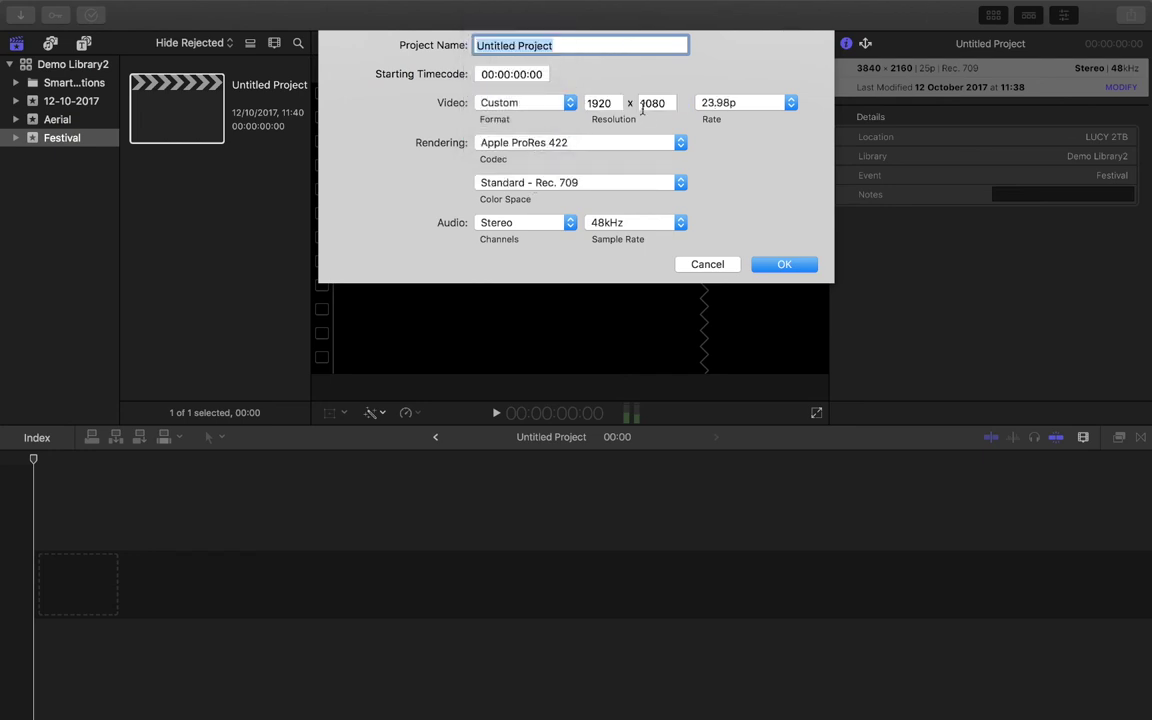
{"action": "double_click", "coordinate": [666, 103]}
{"action": "key", "text": "BackSpace"}
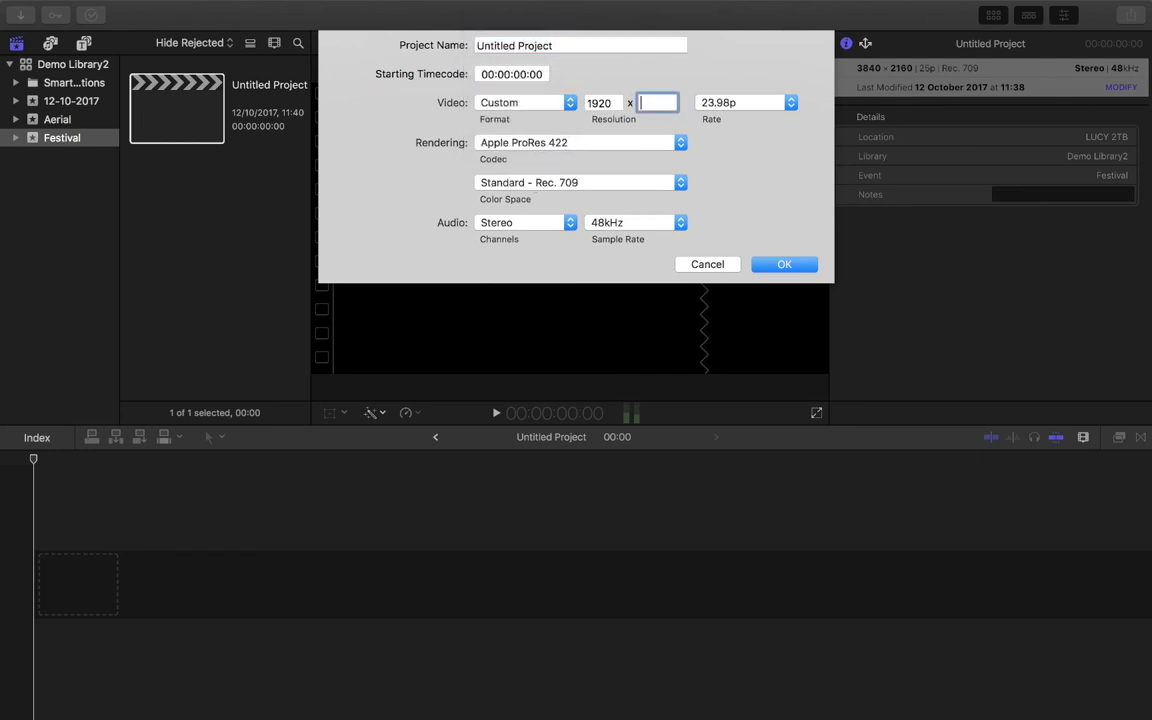
{"action": "left_click", "coordinate": [792, 104]}
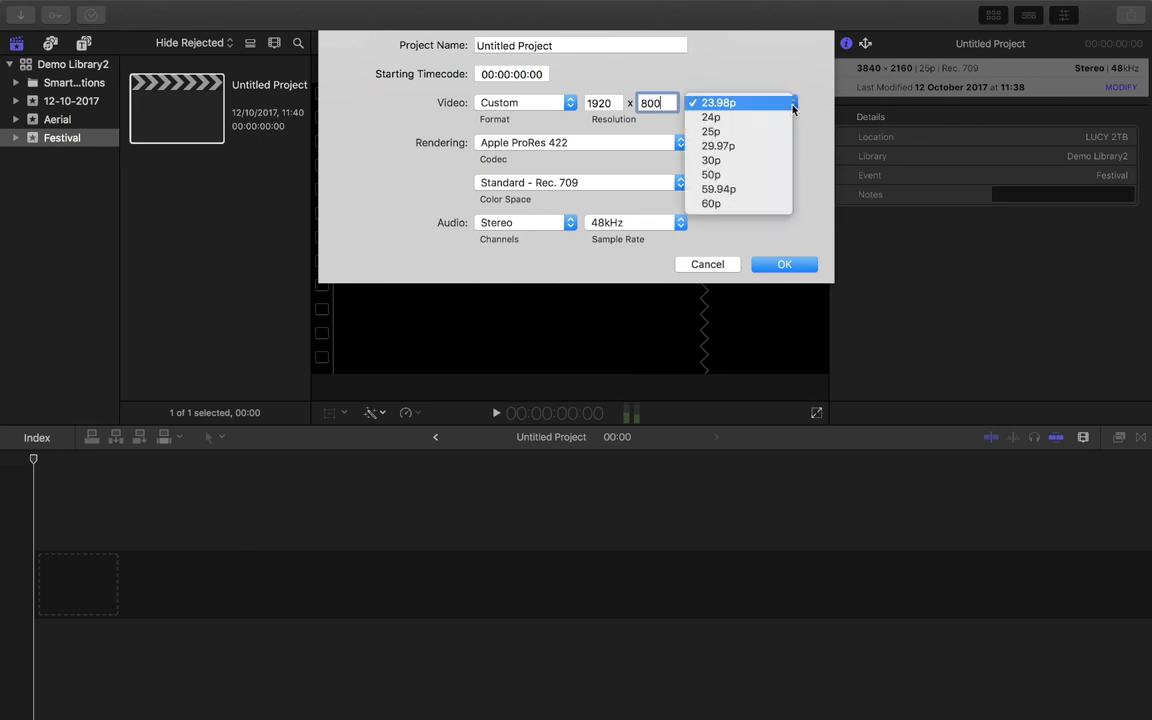
{"action": "left_click", "coordinate": [735, 129]}
{"action": "left_click", "coordinate": [785, 264]}
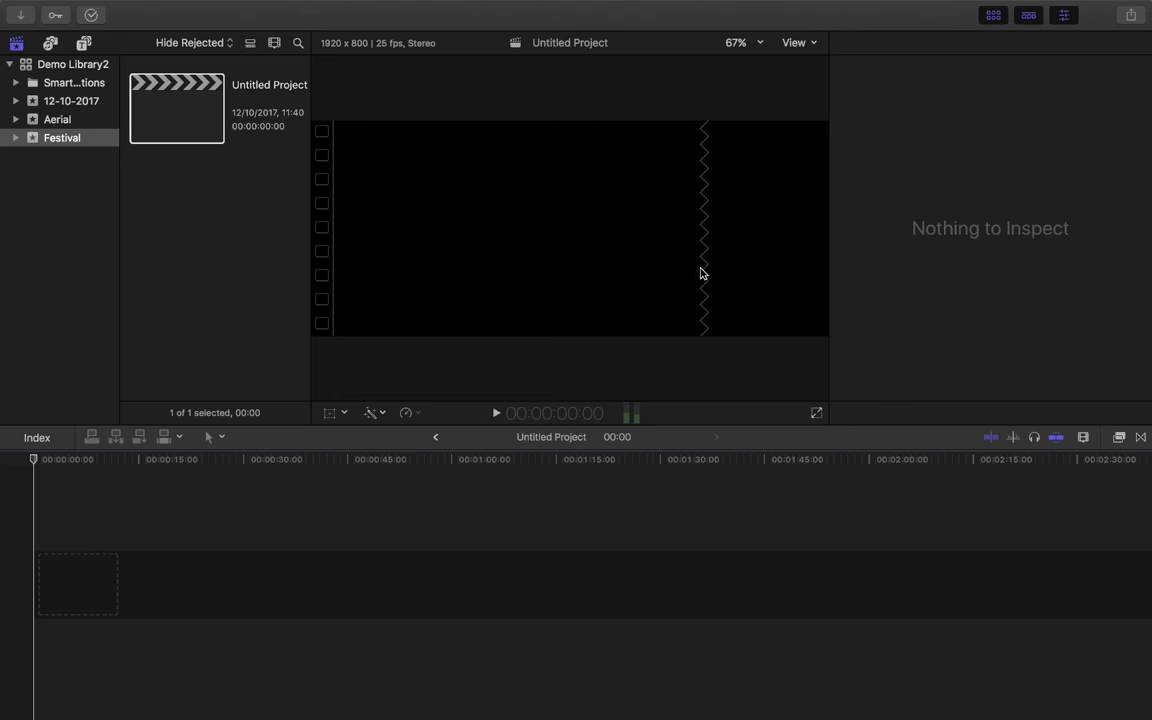
Select the new Festival project, then open the Aerial event's project
{"action": "left_click", "coordinate": [178, 110]}
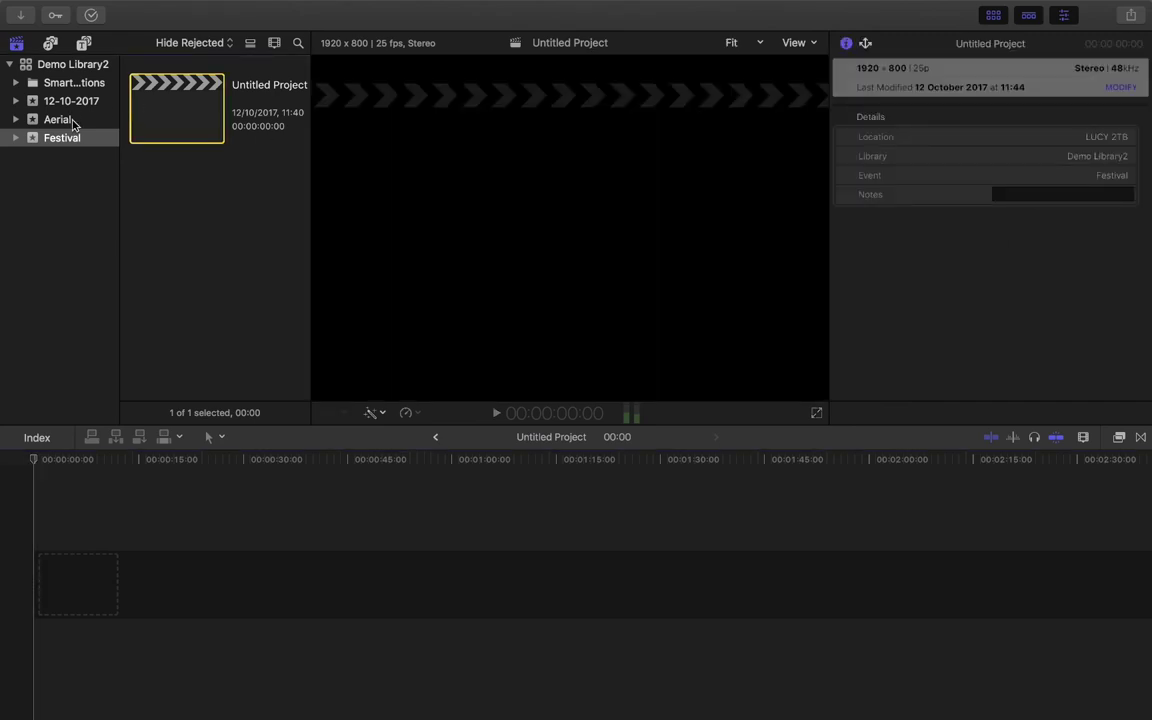
{"action": "left_click", "coordinate": [68, 118]}
{"action": "left_click", "coordinate": [176, 121]}
{"action": "double_click", "coordinate": [175, 121]}
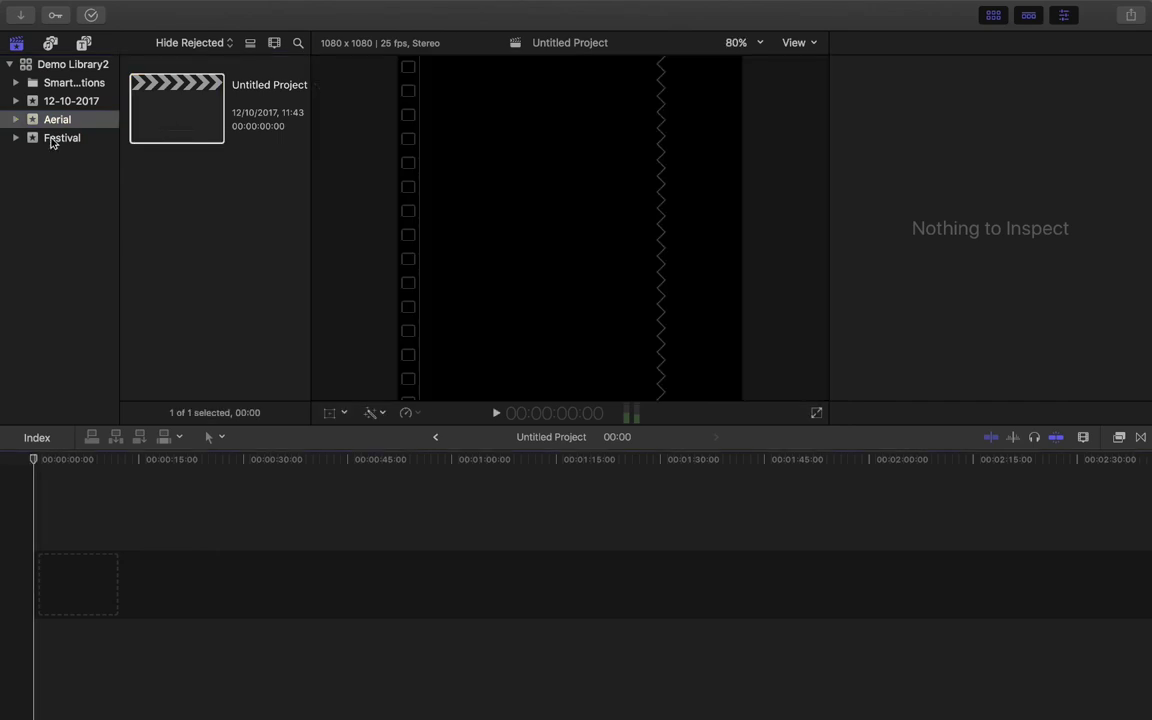
Switch between Festival's 1920x800 and Aerial's 1080x1080 projects, ending on Aerial
{"action": "left_click", "coordinate": [50, 138]}
{"action": "left_click", "coordinate": [48, 124]}
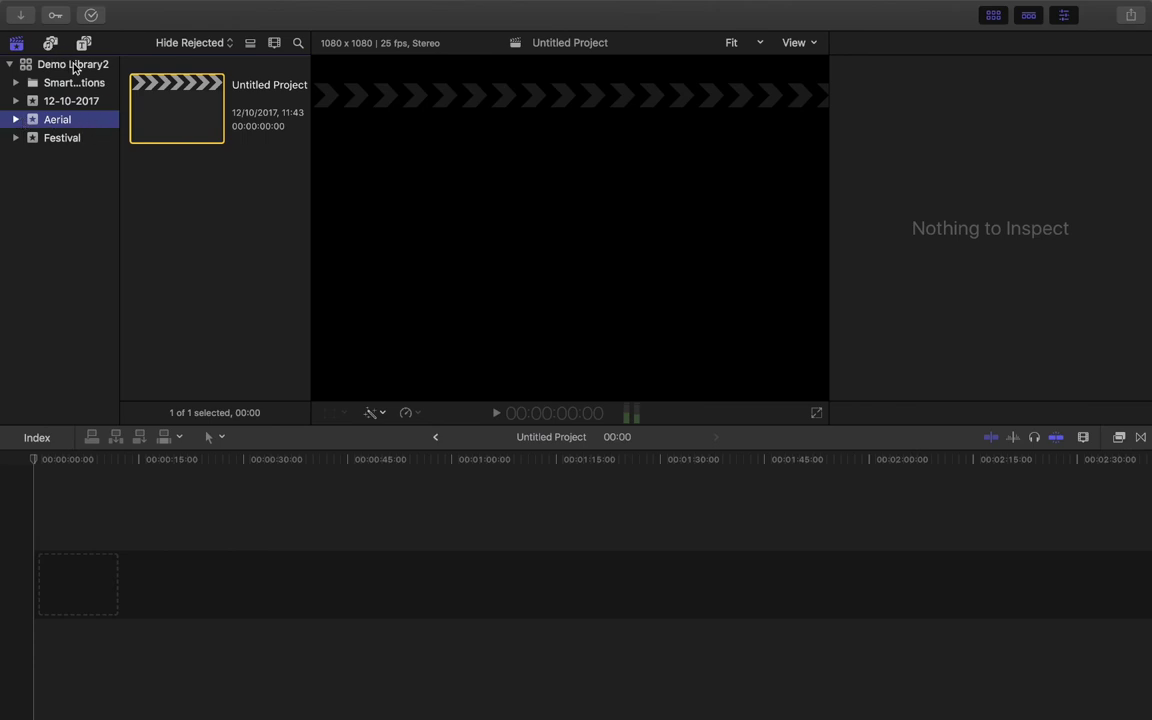
{"action": "left_click", "coordinate": [194, 122]}
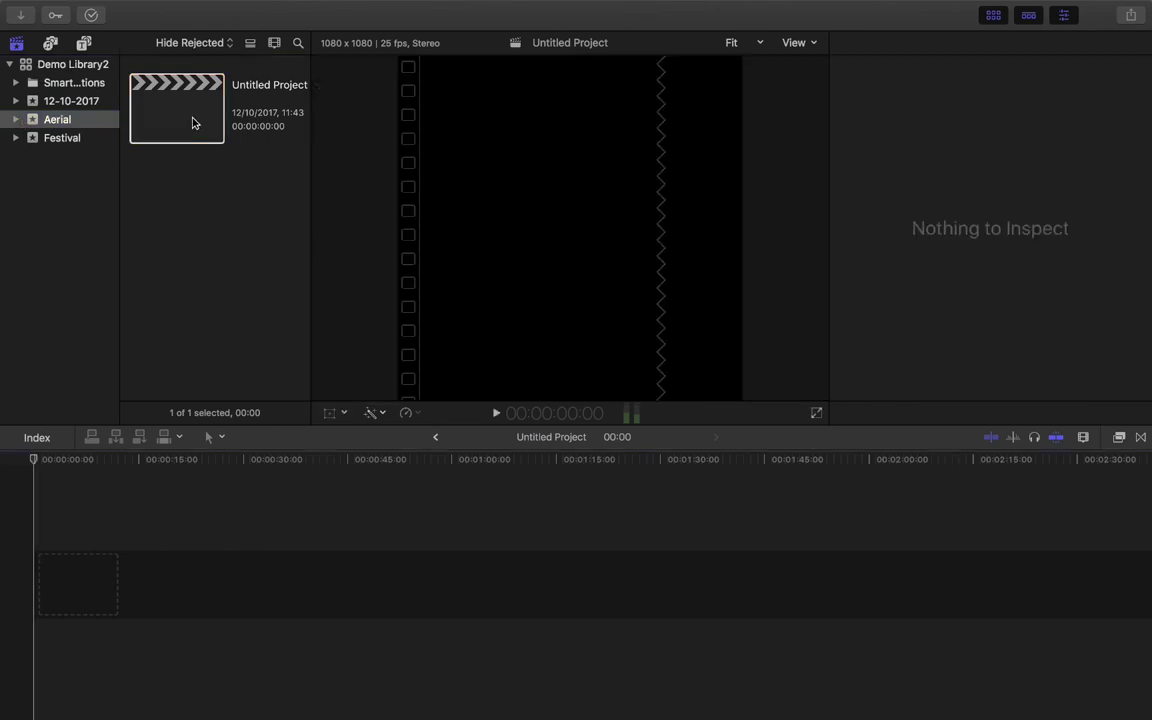
{"action": "left_click", "coordinate": [68, 137]}
{"action": "left_click", "coordinate": [61, 119]}
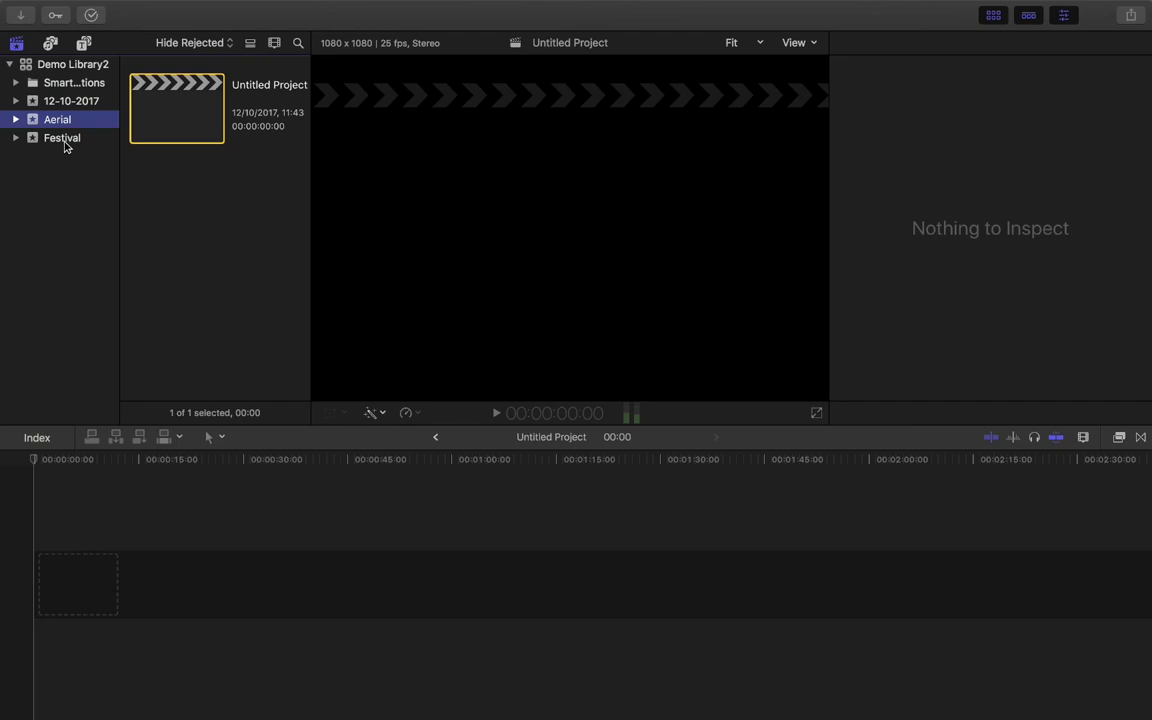
{"action": "left_click", "coordinate": [64, 140]}
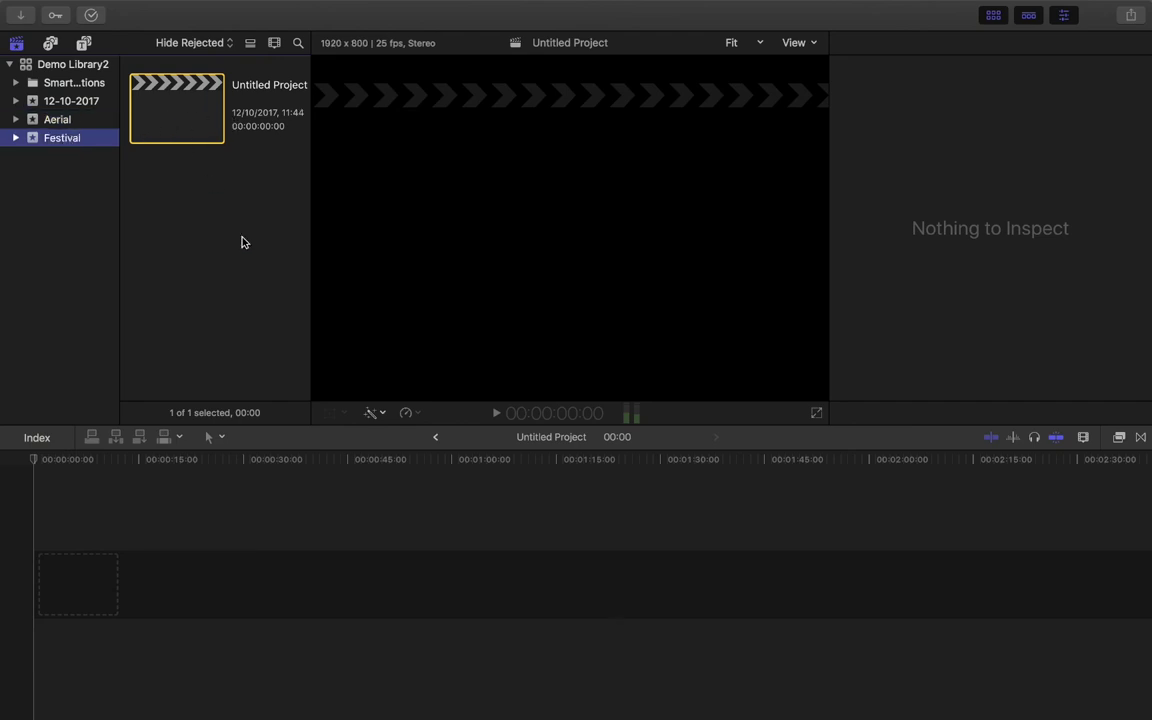
{"action": "left_click", "coordinate": [57, 118]}
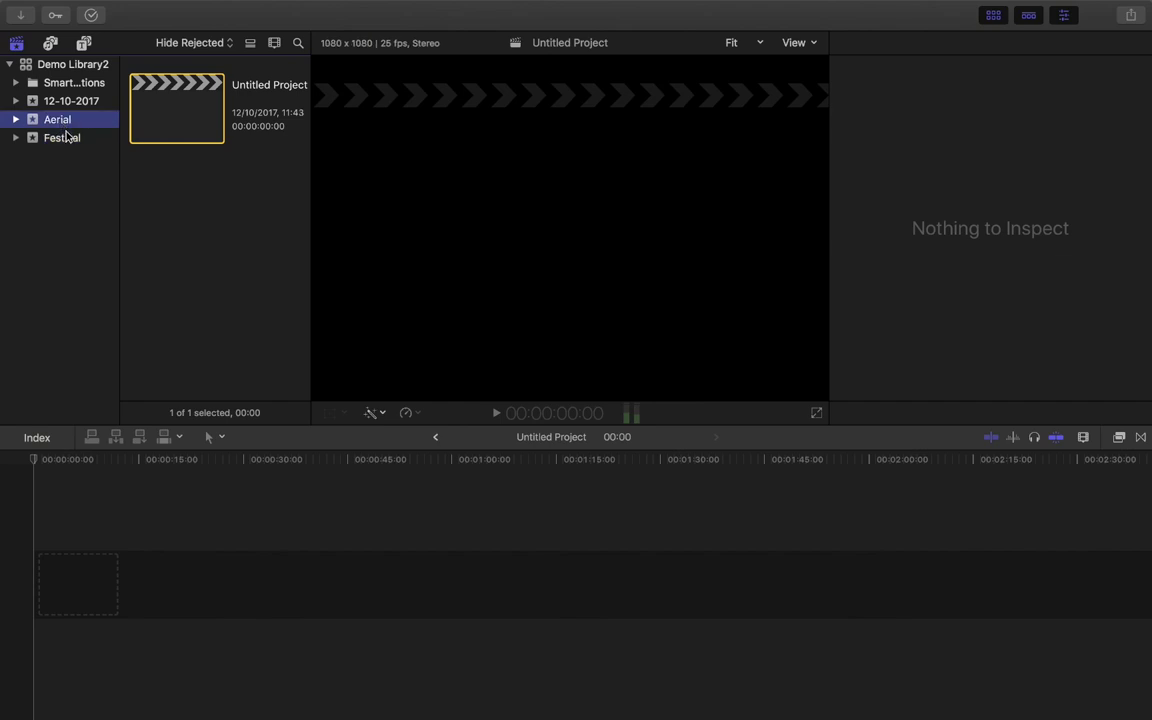
{"action": "left_click", "coordinate": [66, 137]}
{"action": "left_click", "coordinate": [55, 118]}
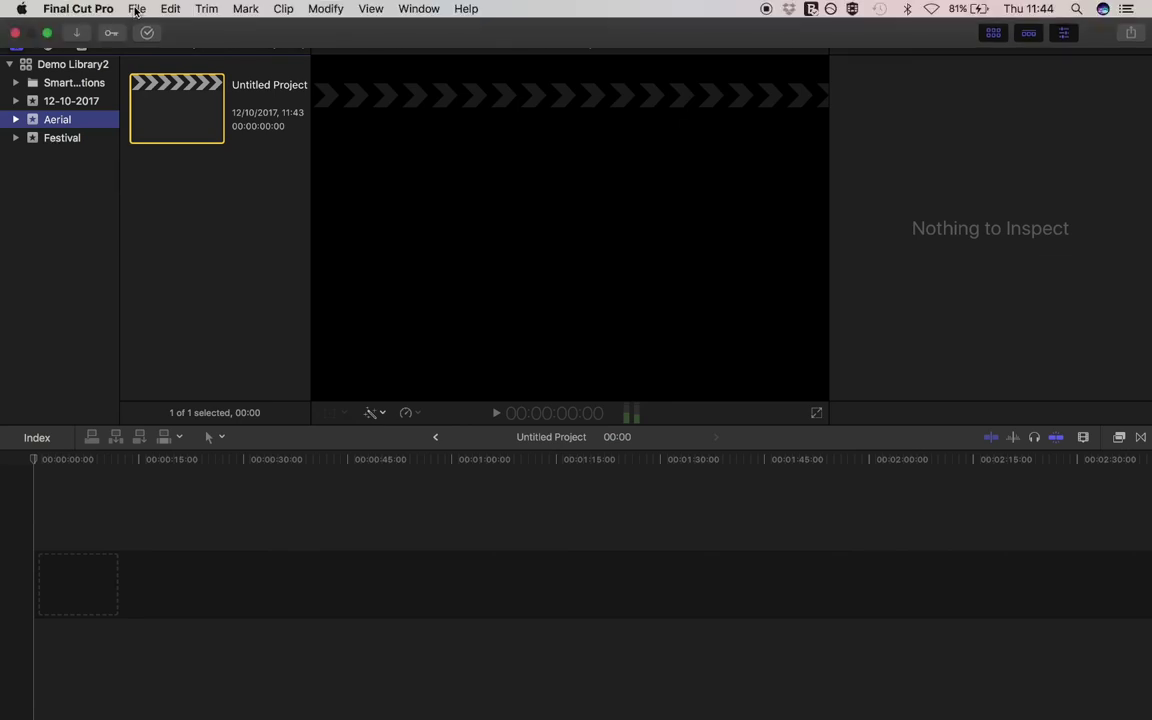
Create a new event named 'Project Folder' in Demo Library2
{"action": "left_click", "coordinate": [137, 8]}
{"action": "mouse_move", "coordinate": [160, 28]}
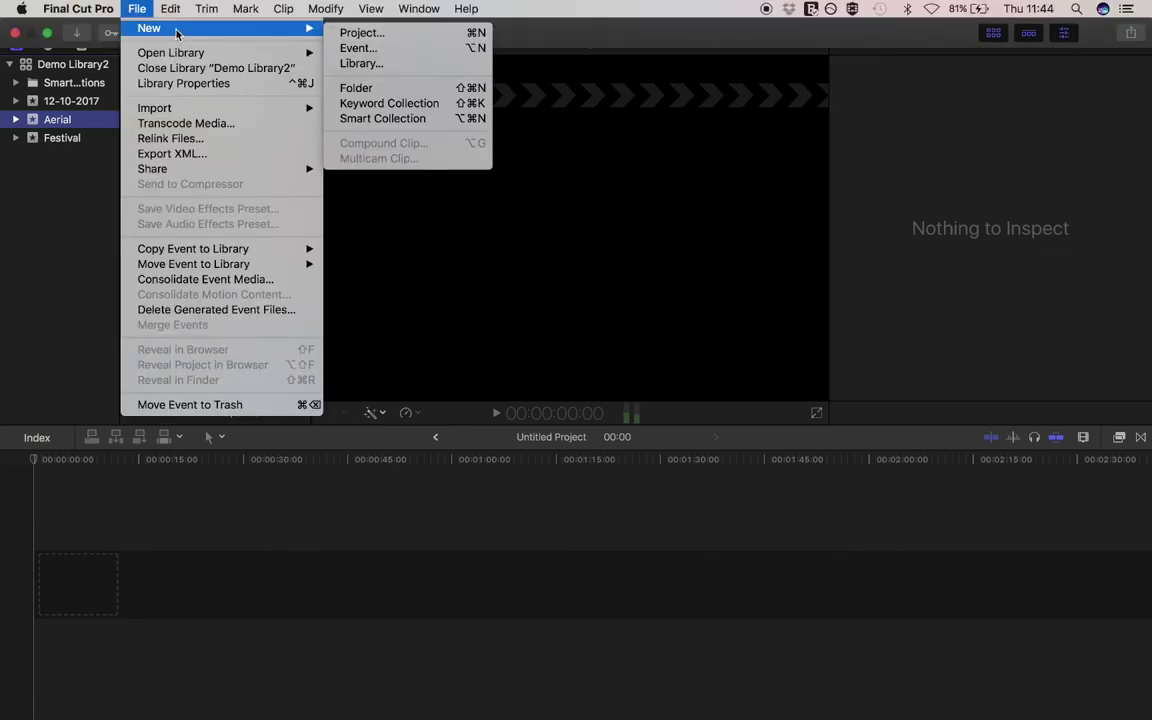
{"action": "left_click", "coordinate": [395, 48]}
{"action": "type", "text": "Project Folder"}
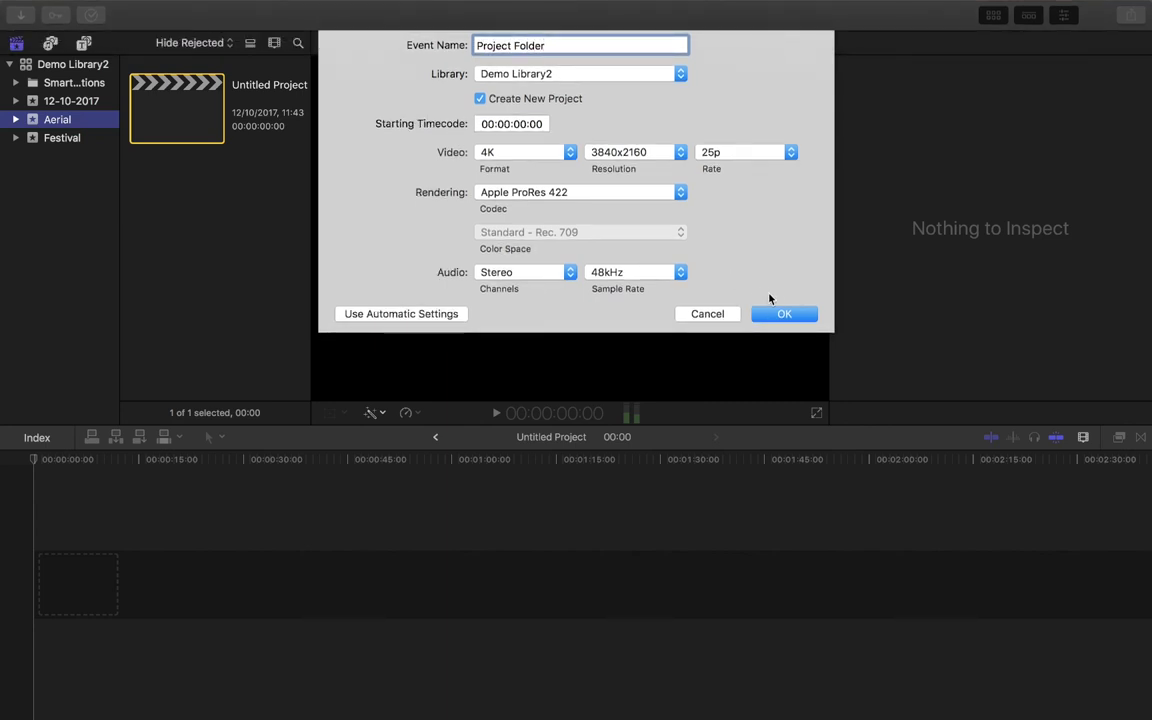
{"action": "left_click", "coordinate": [775, 313]}
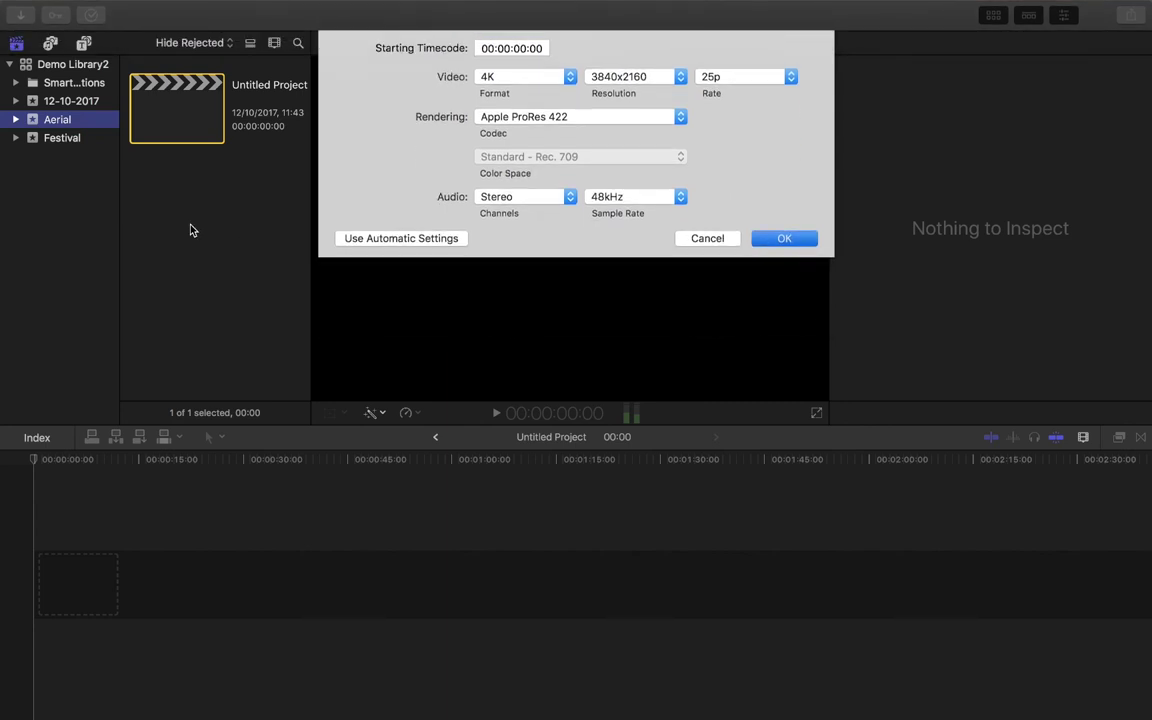
Move the Festival project into Project Folder, which then holds three projects
{"action": "left_click", "coordinate": [75, 157]}
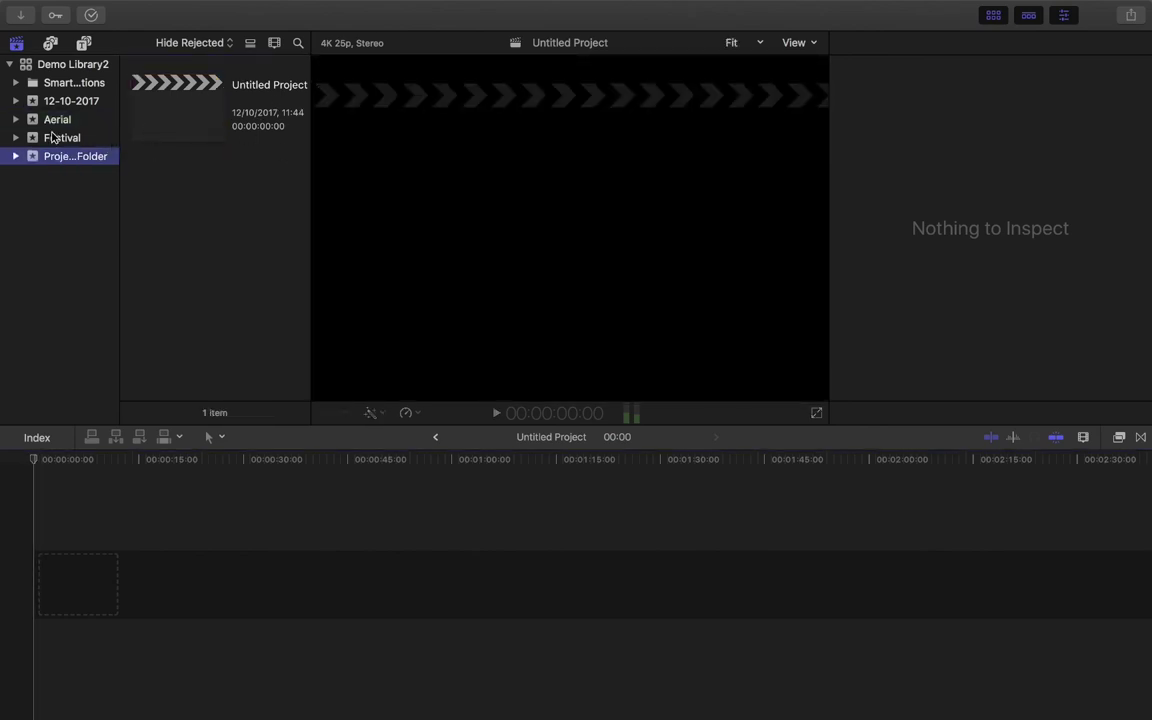
{"action": "left_click", "coordinate": [62, 139]}
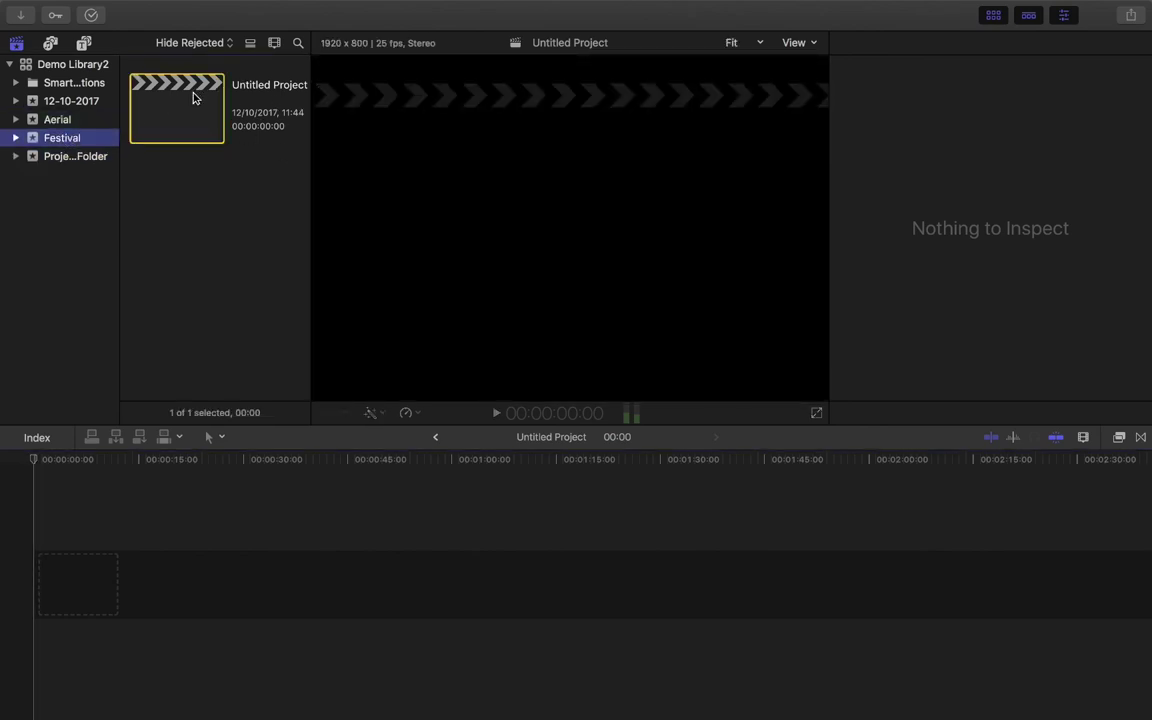
{"action": "left_click_drag", "start_coordinate": [206, 106], "coordinate": [77, 155]}
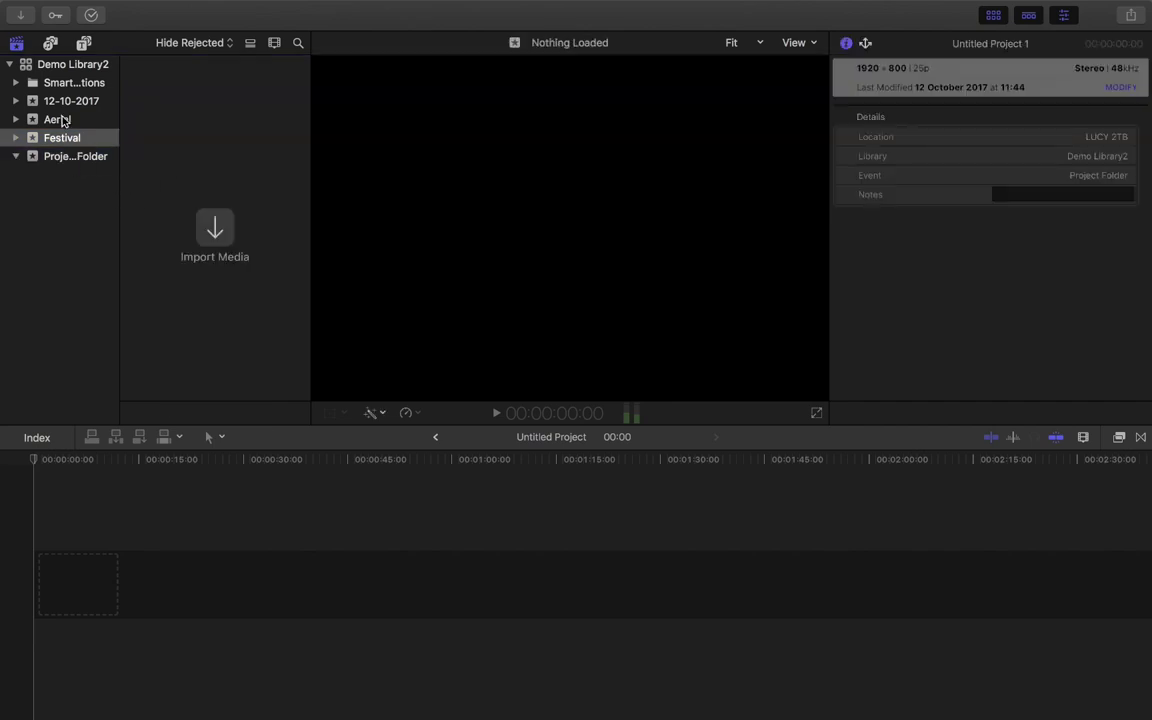
{"action": "left_click", "coordinate": [62, 121]}
{"action": "left_click", "coordinate": [92, 158]}
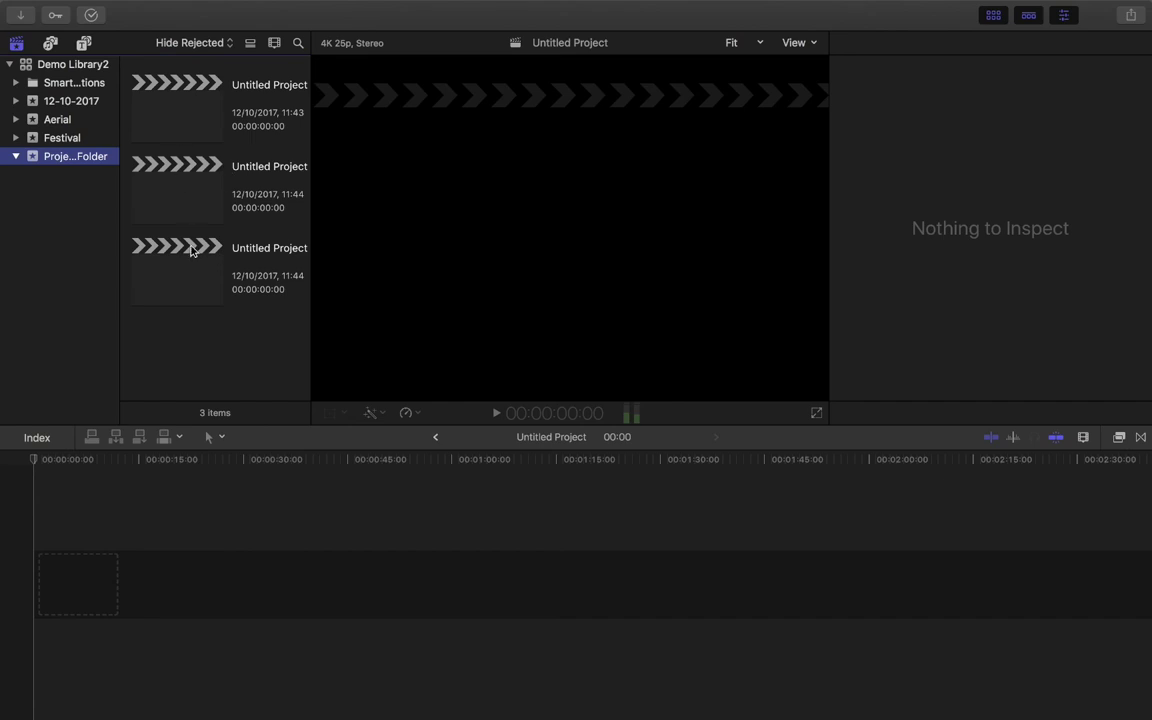
Compare the Festival, Aerial and Project Folder events' contents
{"action": "left_click", "coordinate": [58, 139]}
{"action": "left_click", "coordinate": [57, 121]}
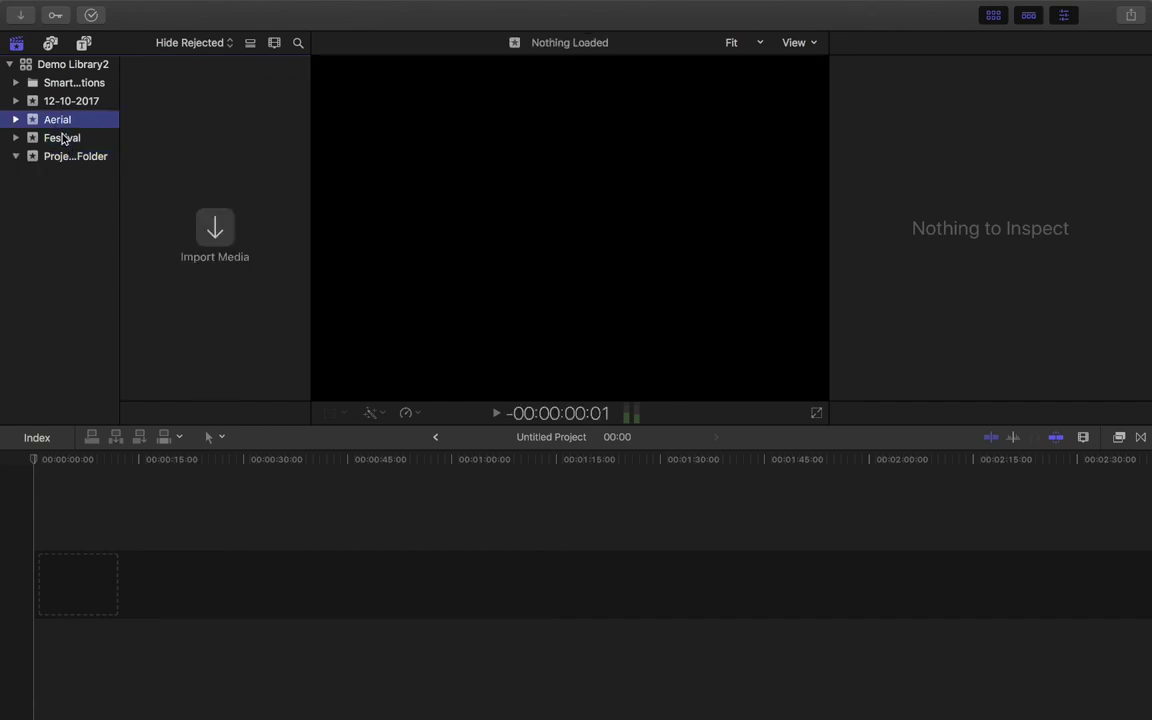
{"action": "left_click", "coordinate": [58, 137]}
{"action": "left_click", "coordinate": [57, 121]}
{"action": "left_click", "coordinate": [64, 137]}
{"action": "left_click", "coordinate": [70, 160]}
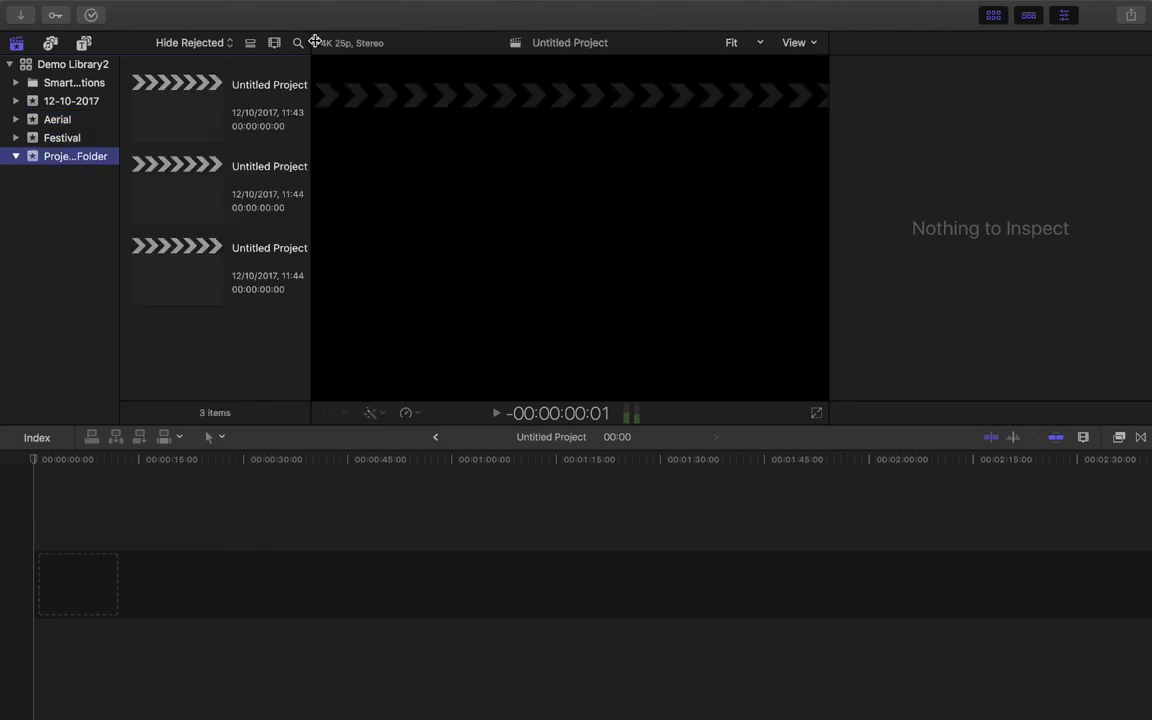
Move Untitled Project 1 into Festival and Untitled Project into Aerial
{"action": "left_click_drag", "start_coordinate": [315, 41], "coordinate": [335, 45]}
{"action": "left_click_drag", "start_coordinate": [188, 201], "coordinate": [70, 138]}
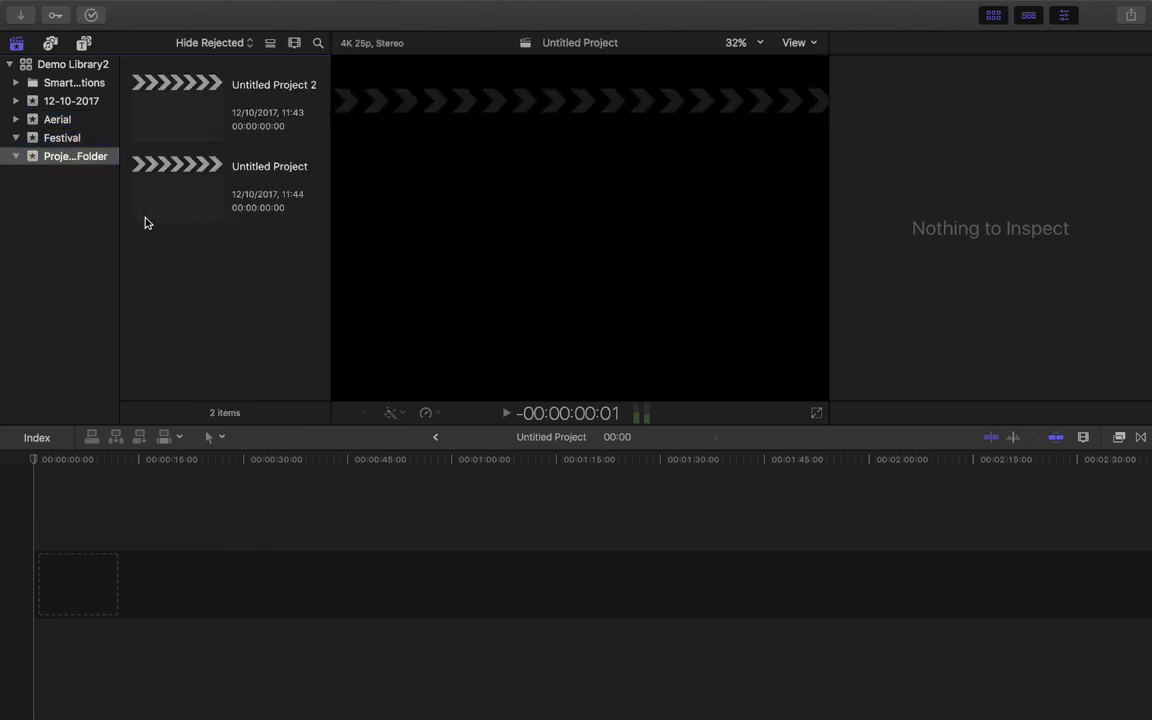
{"action": "left_click_drag", "start_coordinate": [161, 190], "coordinate": [57, 120]}
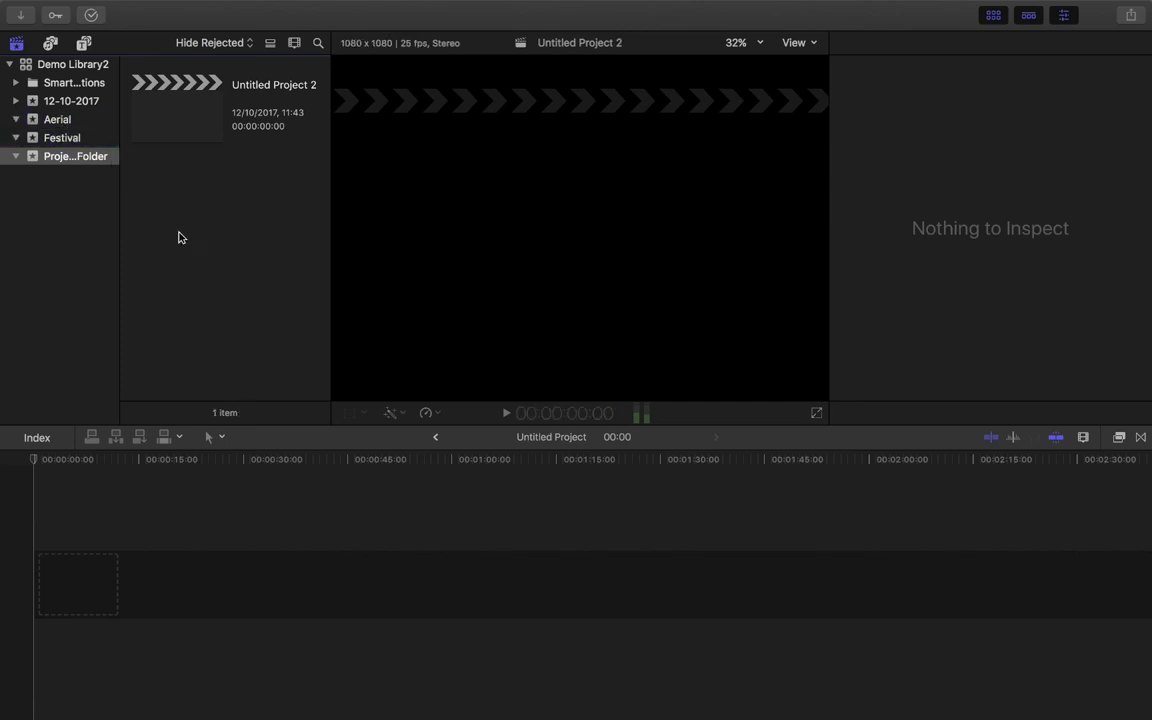